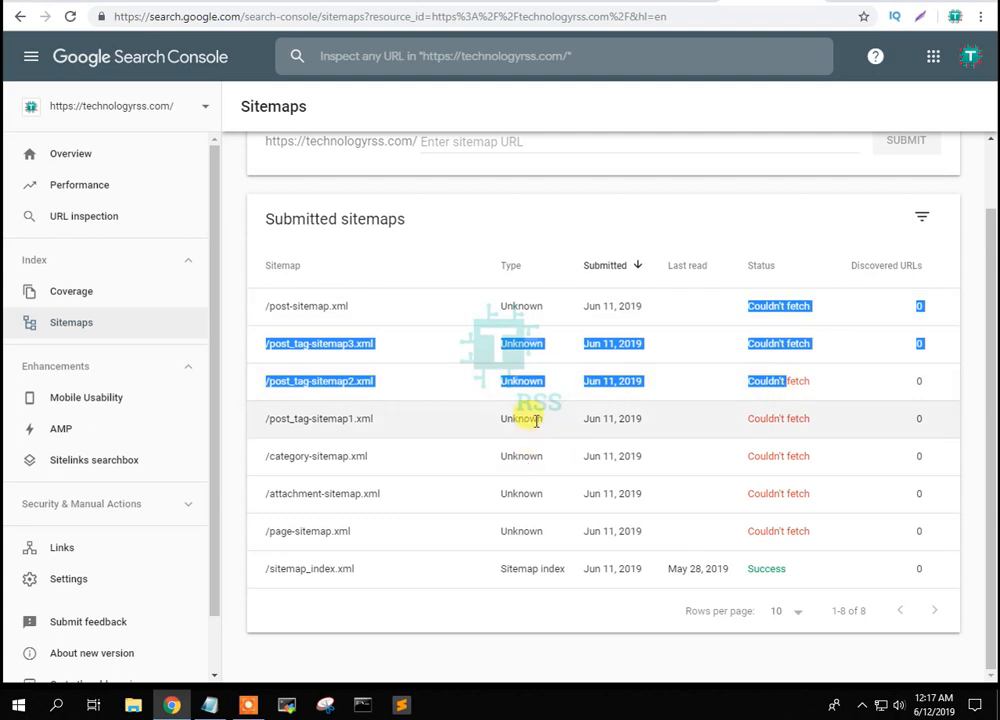
Step: Switch to the Notepad notes to read the sitemap error title, and return to the submitted sitemaps list in Search Console
click(476, 170)
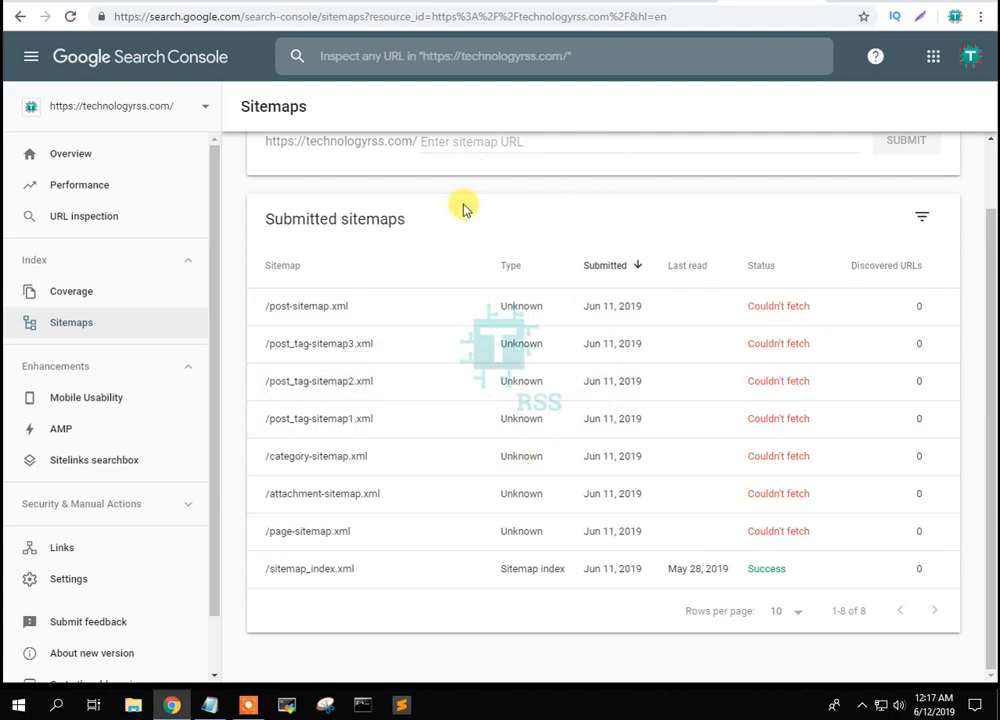
click(224, 708)
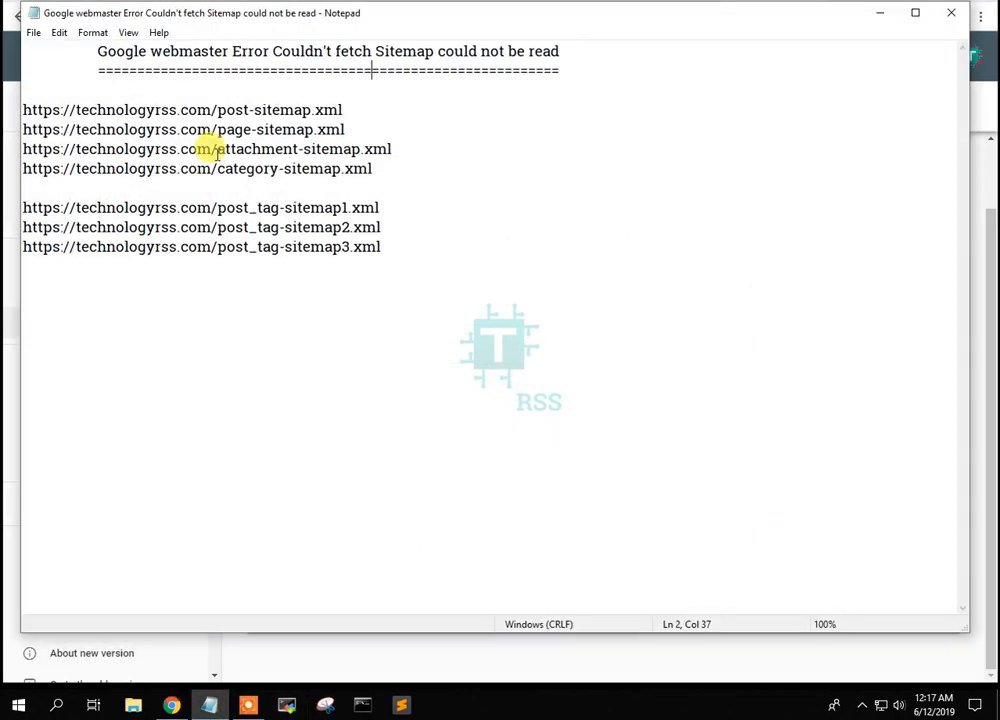
drag(274, 47, 622, 49)
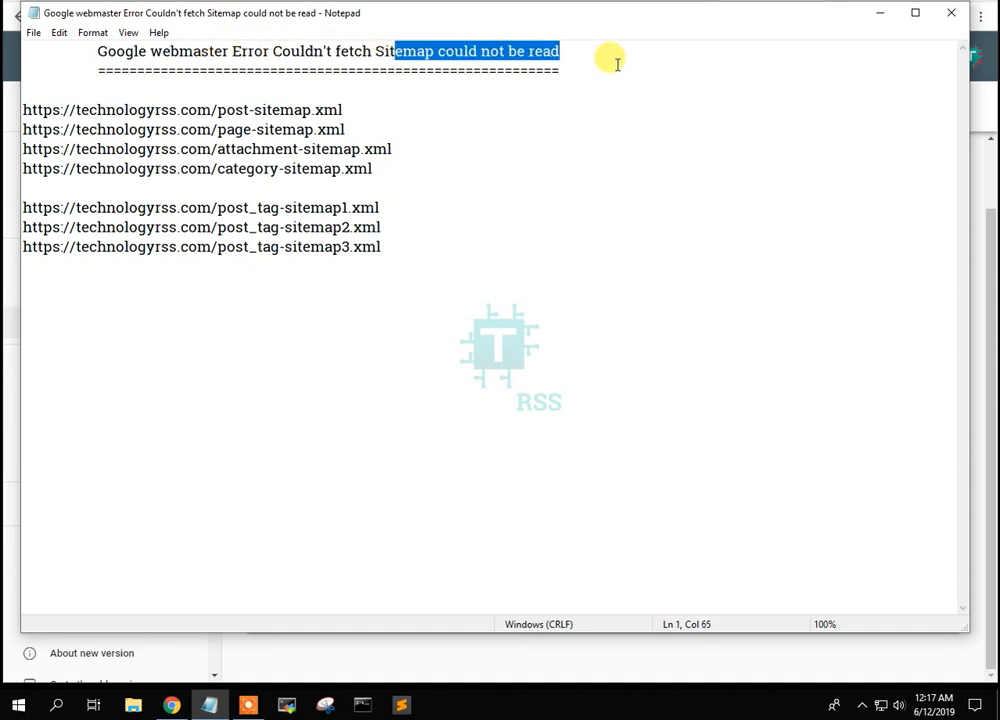
click(880, 14)
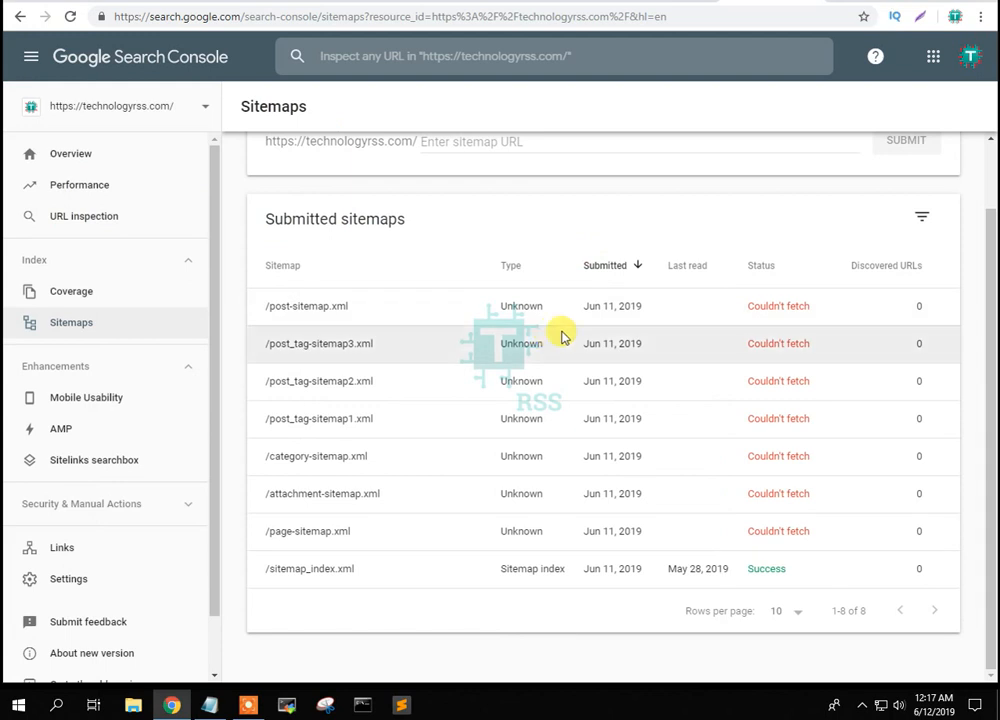
Step: Examine the error details of the submitted /post-sitemap.xml entry and return to the submitted sitemaps list
click(665, 307)
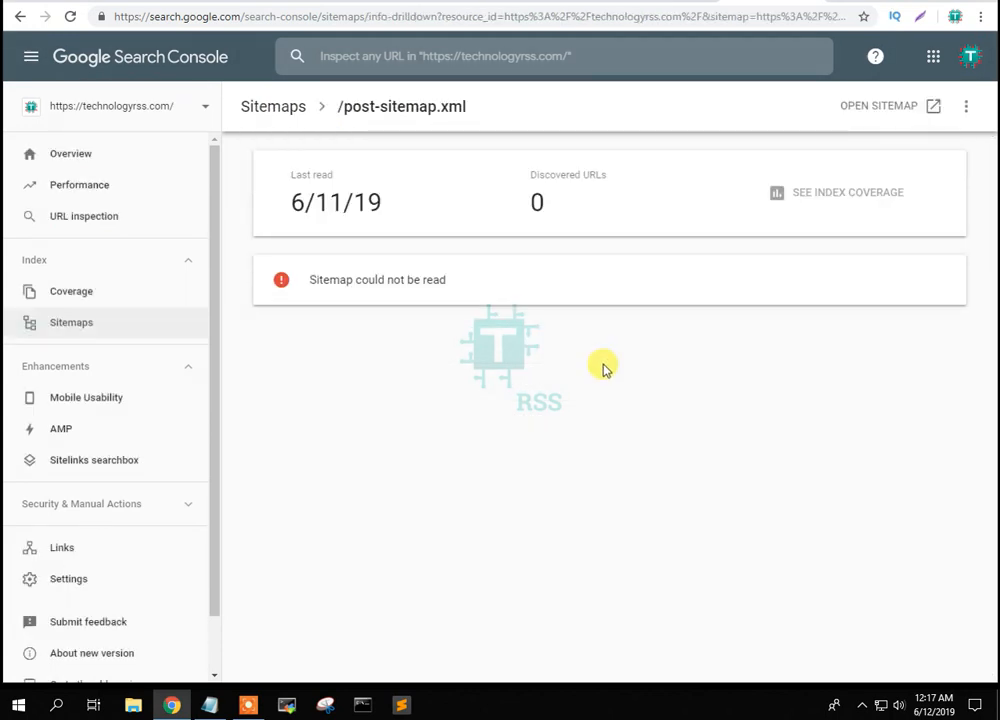
drag(299, 280, 486, 320)
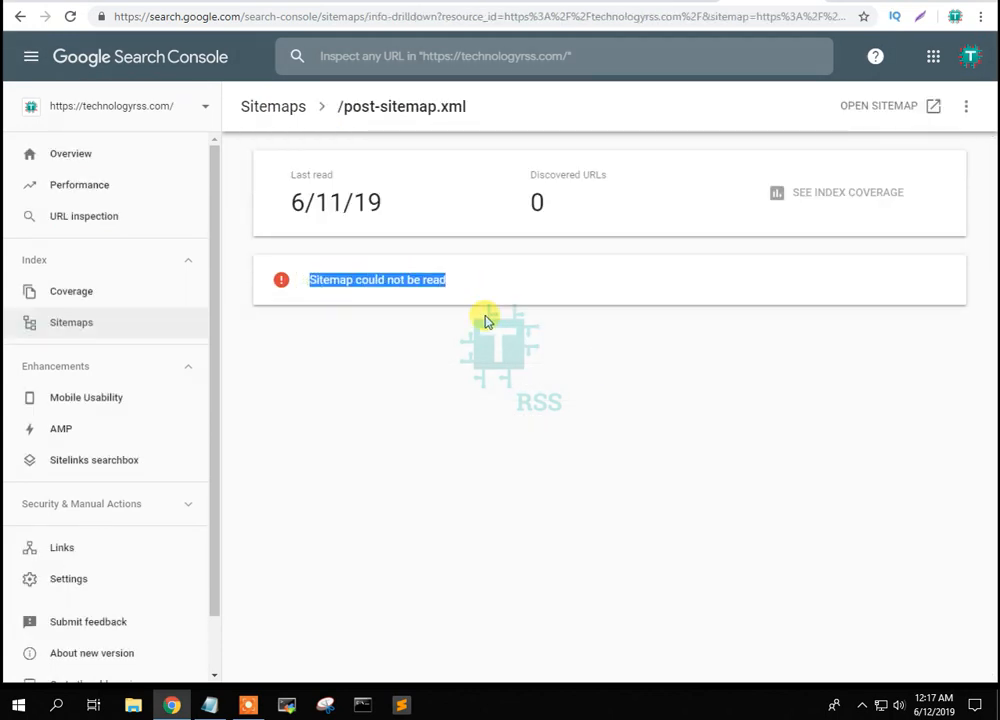
click(486, 320)
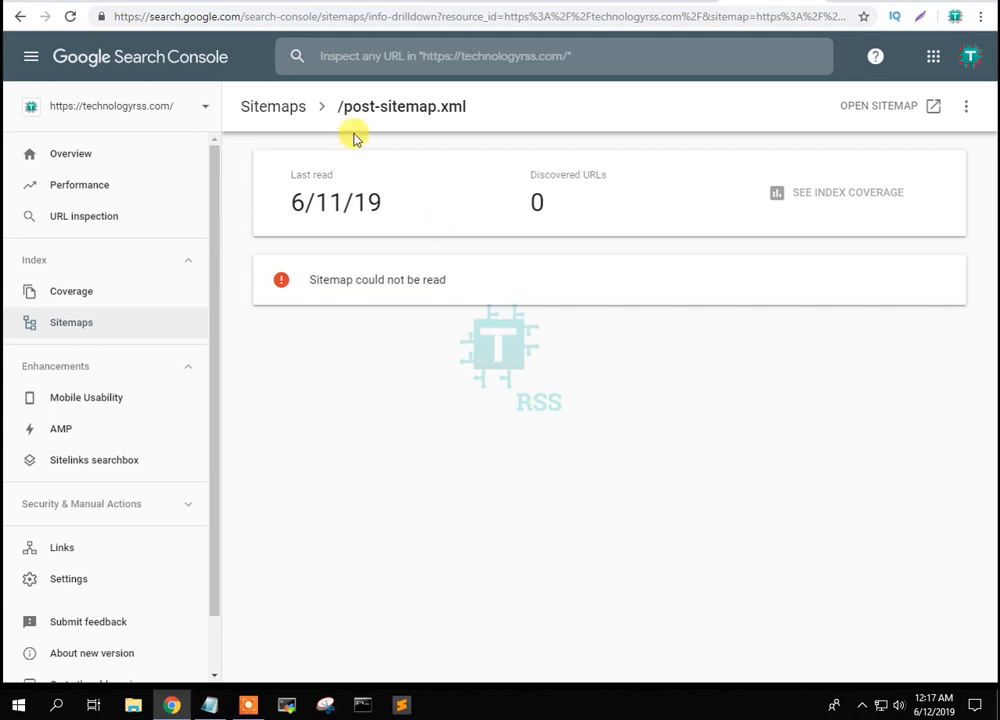
click(263, 105)
scroll(350, 449, down, 2)
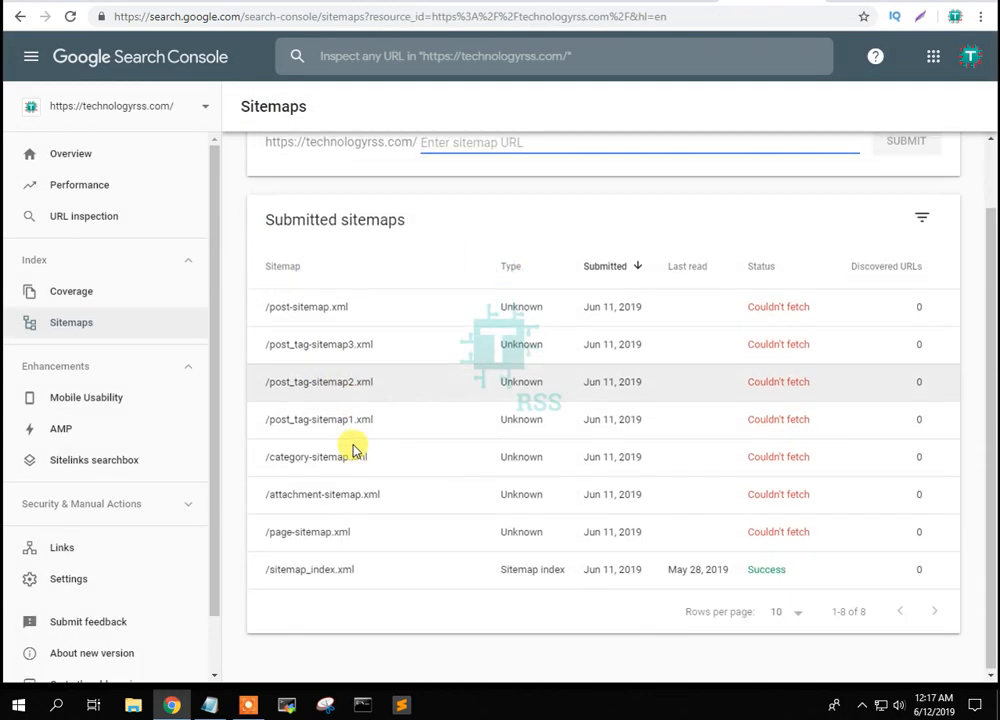
scroll(352, 449, up, 2)
scroll(352, 449, down, 2)
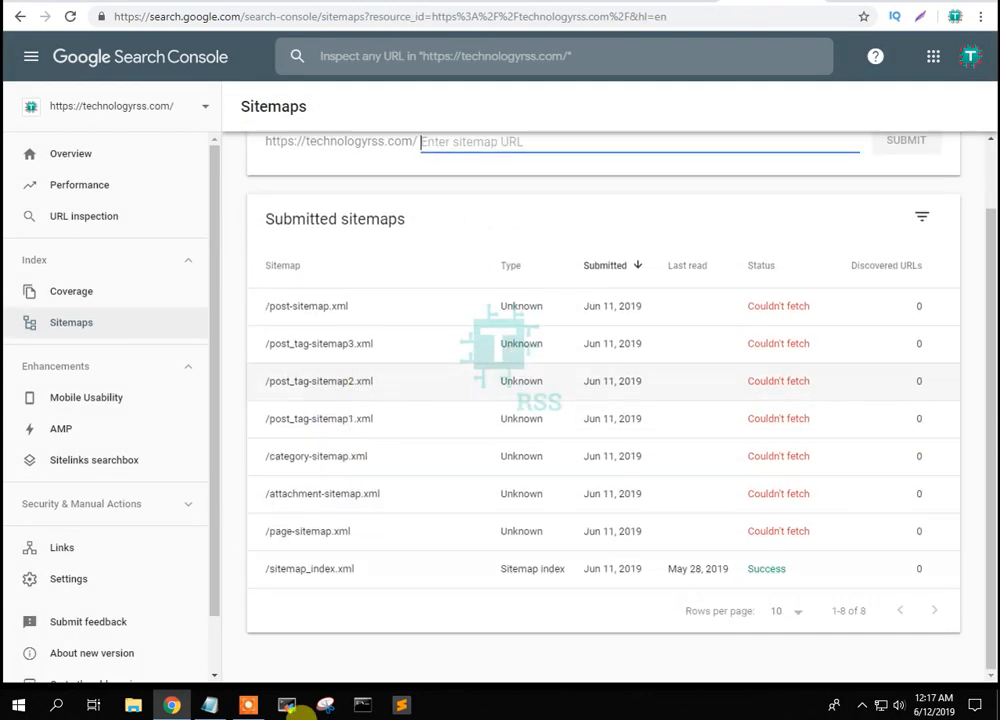
click(209, 705)
drag(362, 125, 11, 127)
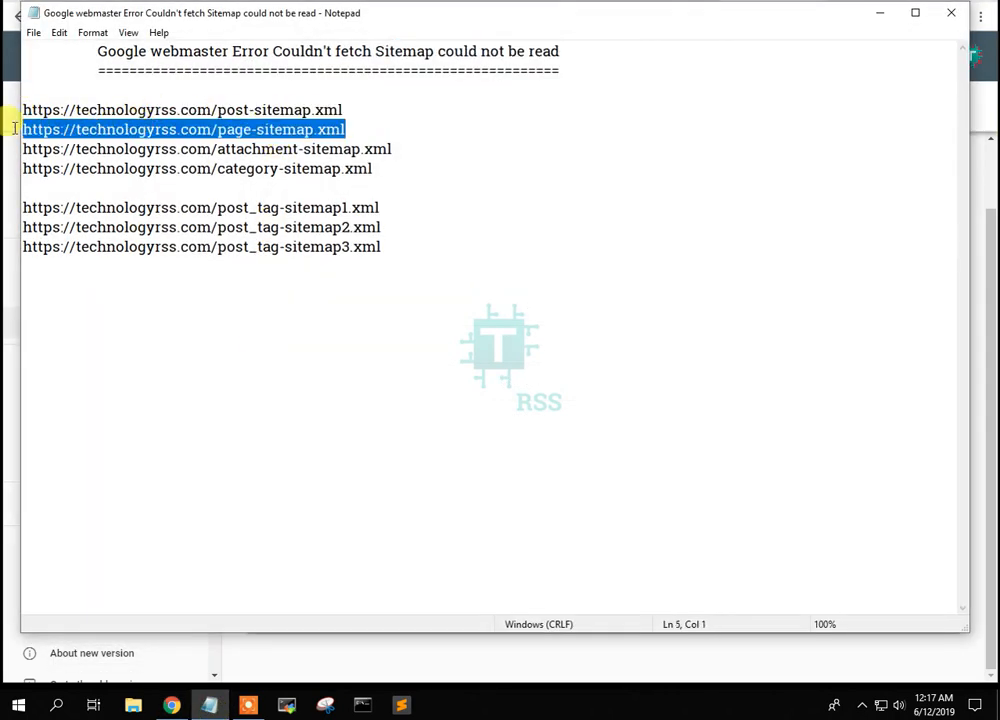
right_click(117, 129)
click(160, 183)
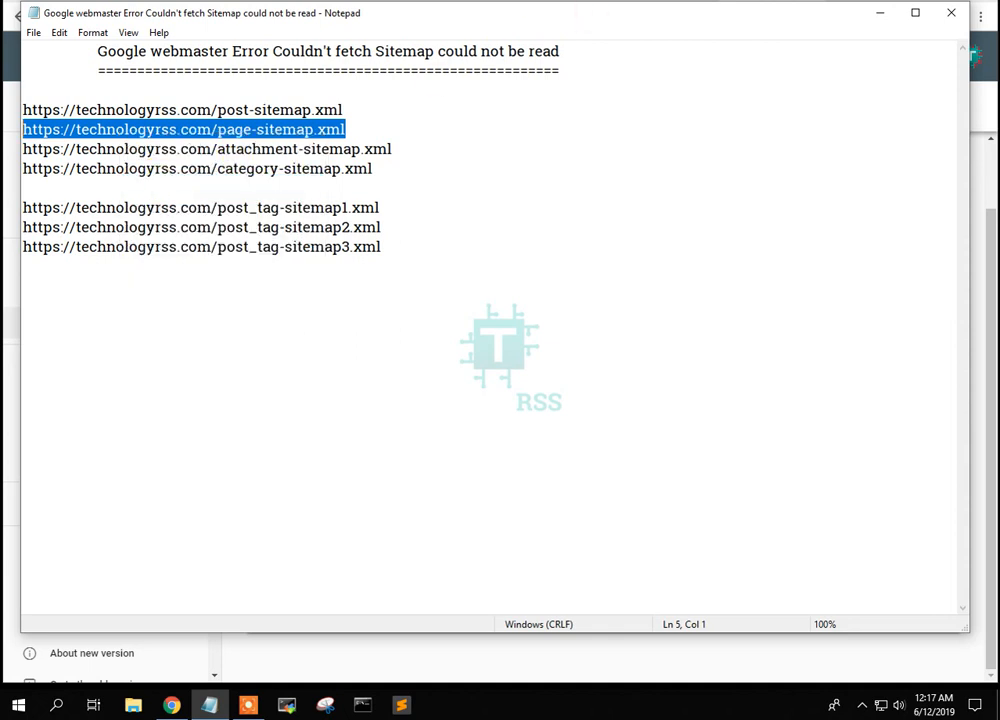
click(880, 13)
click(507, 57)
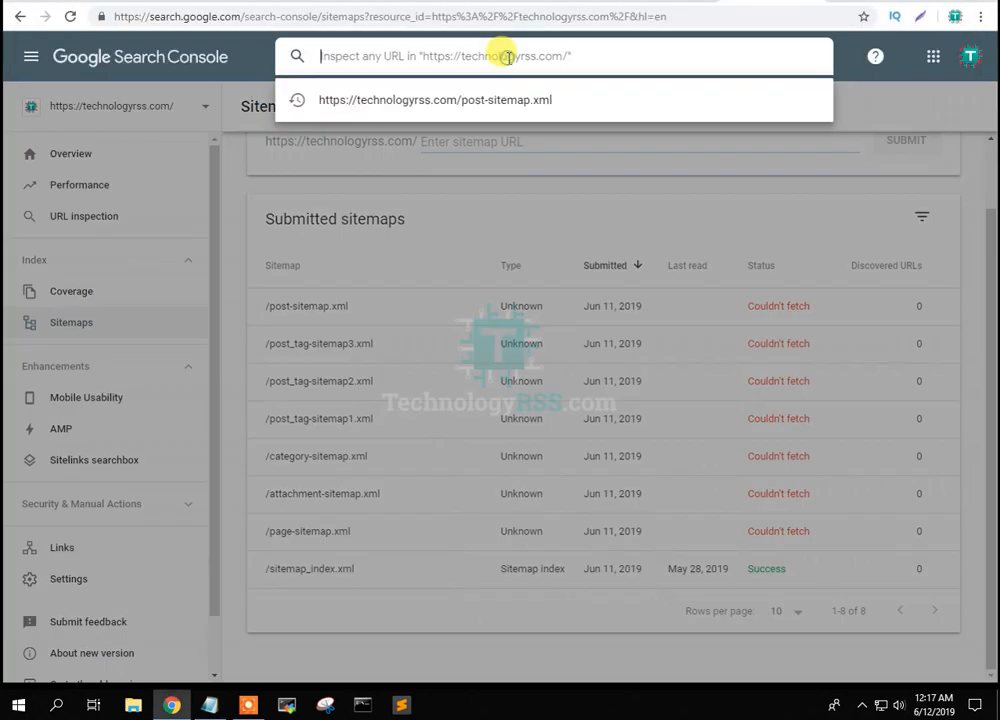
key(ctrl+v)
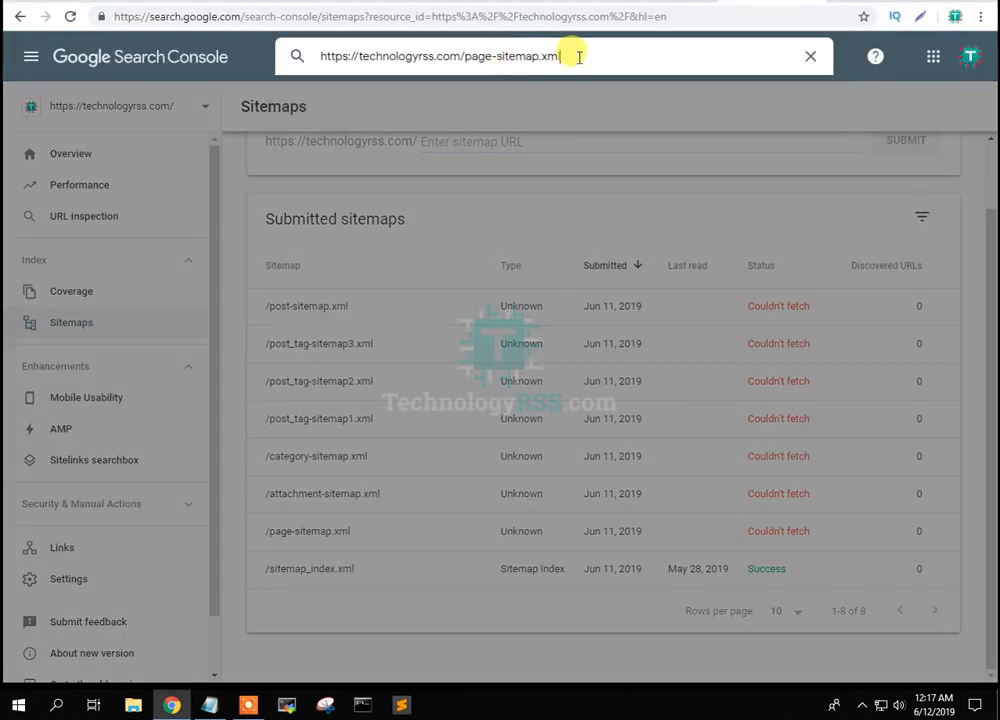
key(Return)
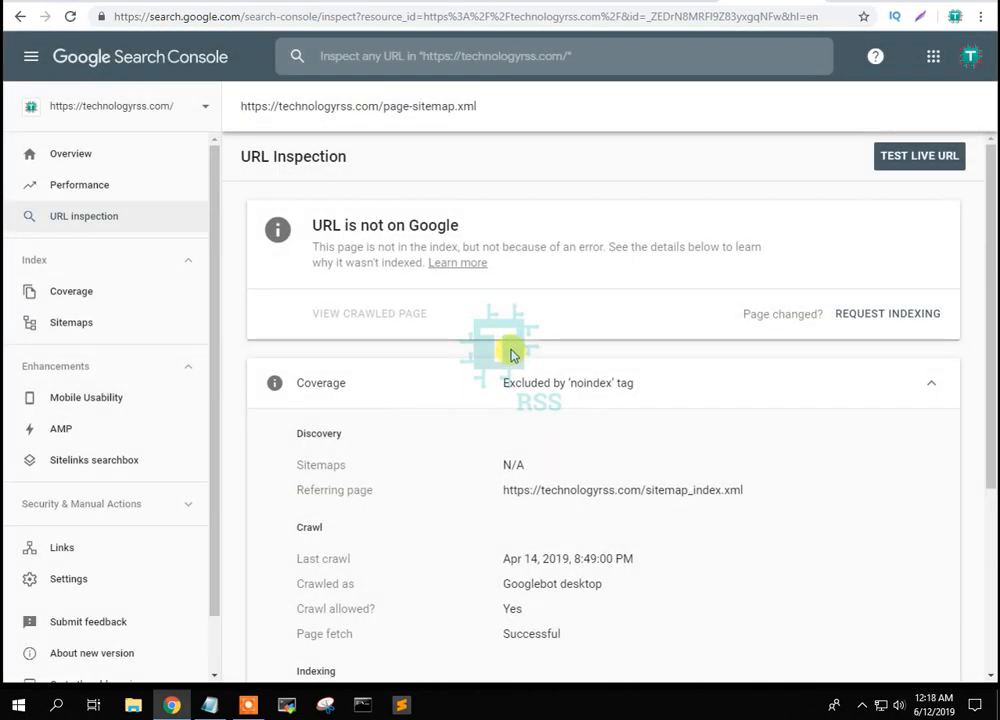
Step: Check the page fetch status in the coverage details for page-sitemap.xml
scroll(510, 354, down, 3)
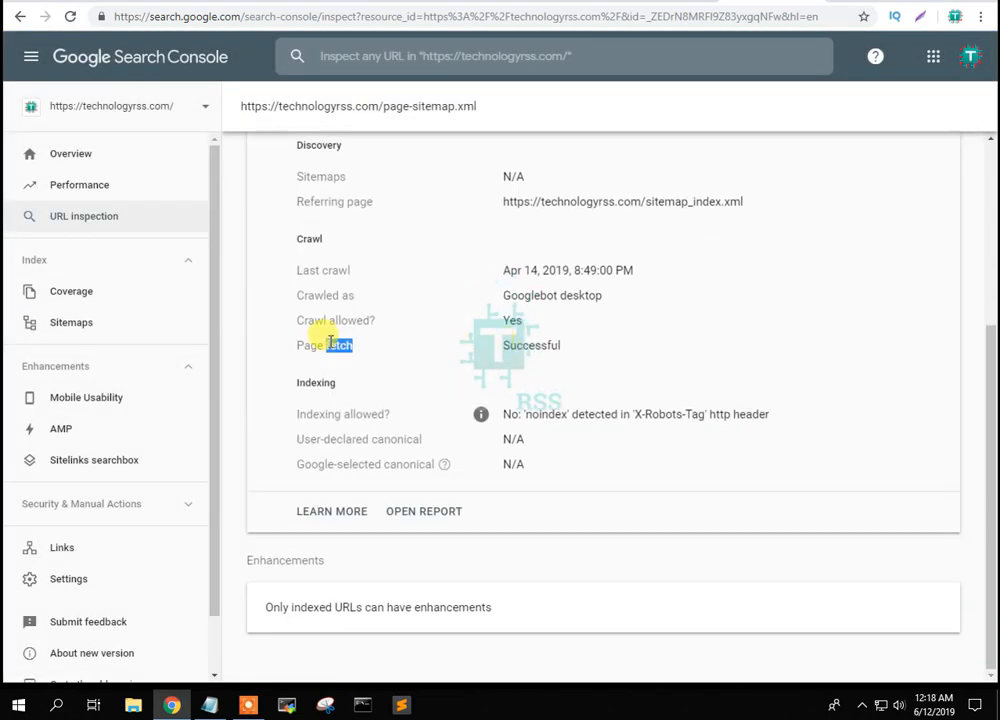
double_click(330, 344)
double_click(531, 345)
scroll(644, 370, up, 3)
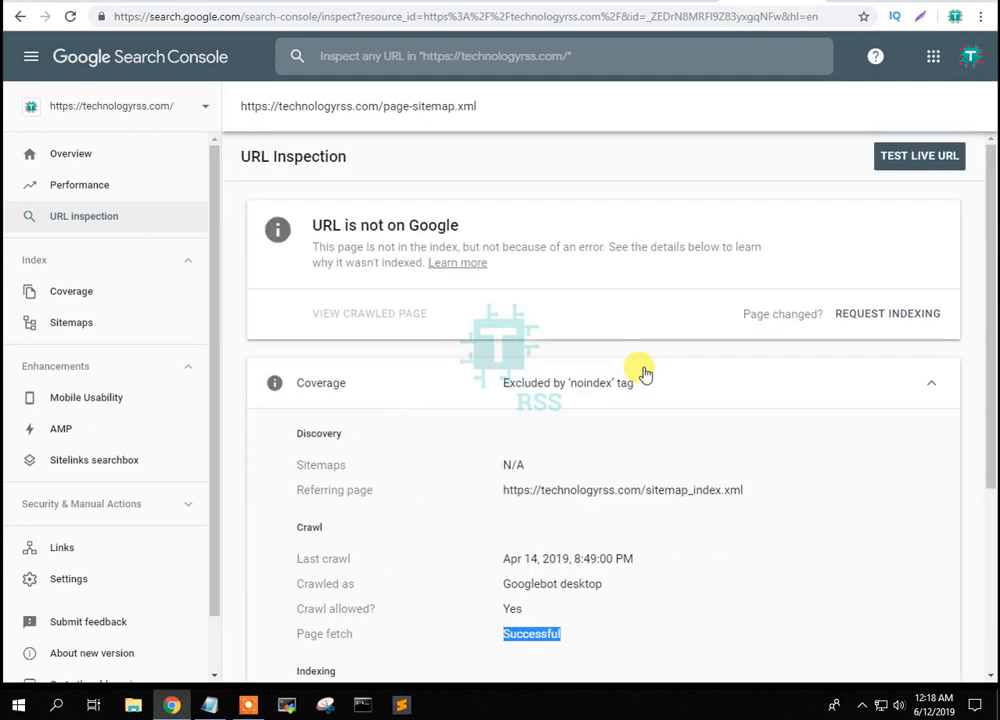
Step: Request indexing of page-sitemap.xml, read the notice about the crawl queue and dismiss it
click(902, 314)
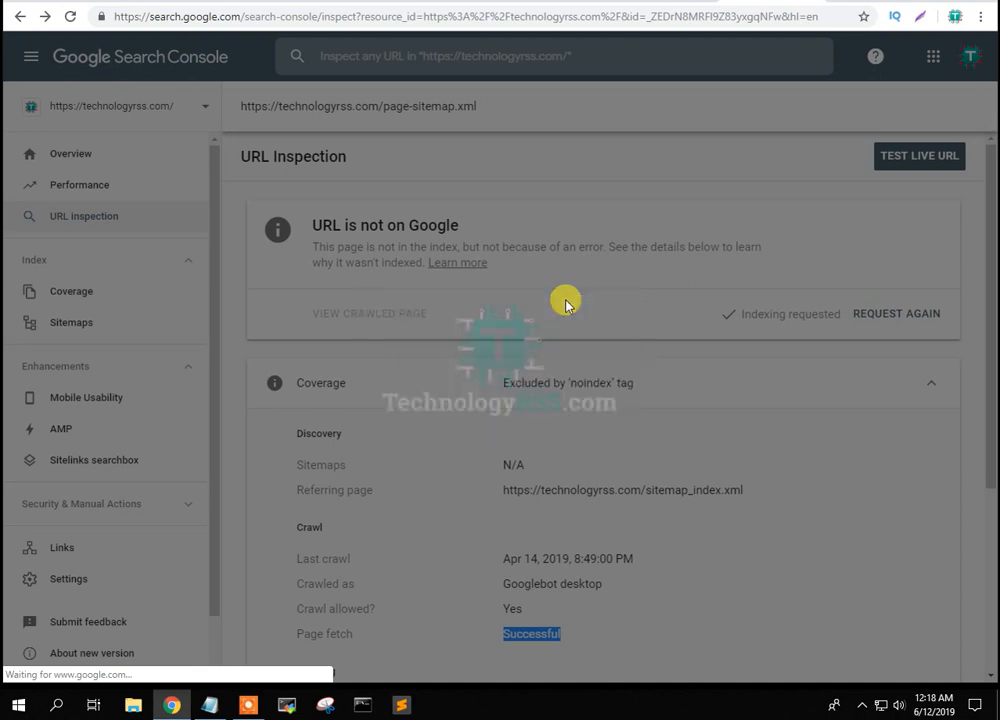
drag(292, 301, 433, 306)
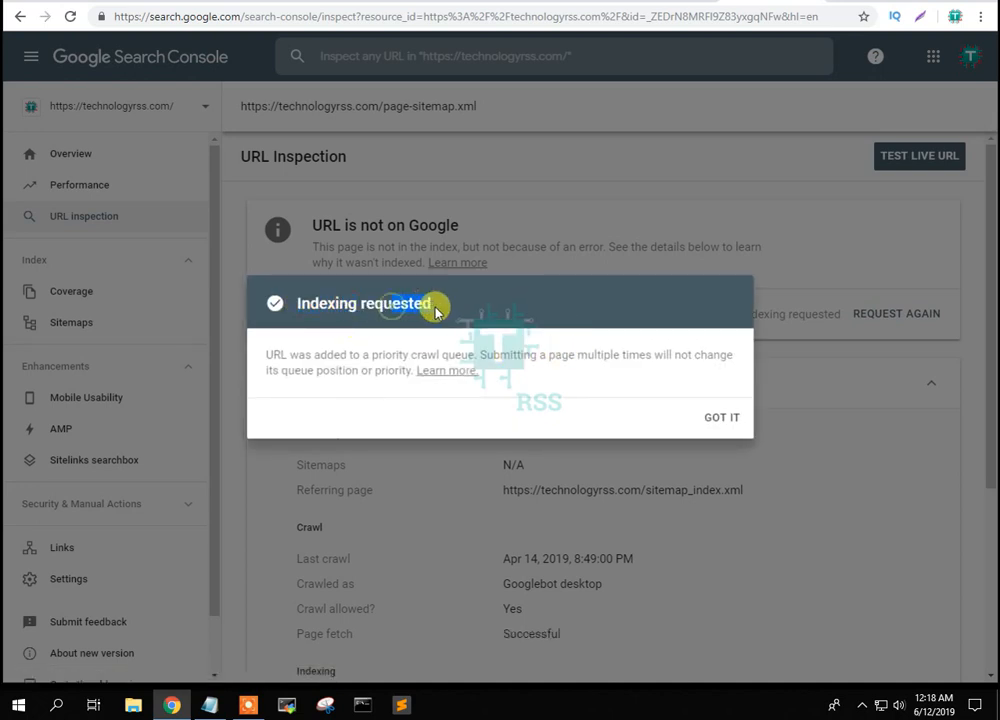
drag(360, 355, 463, 355)
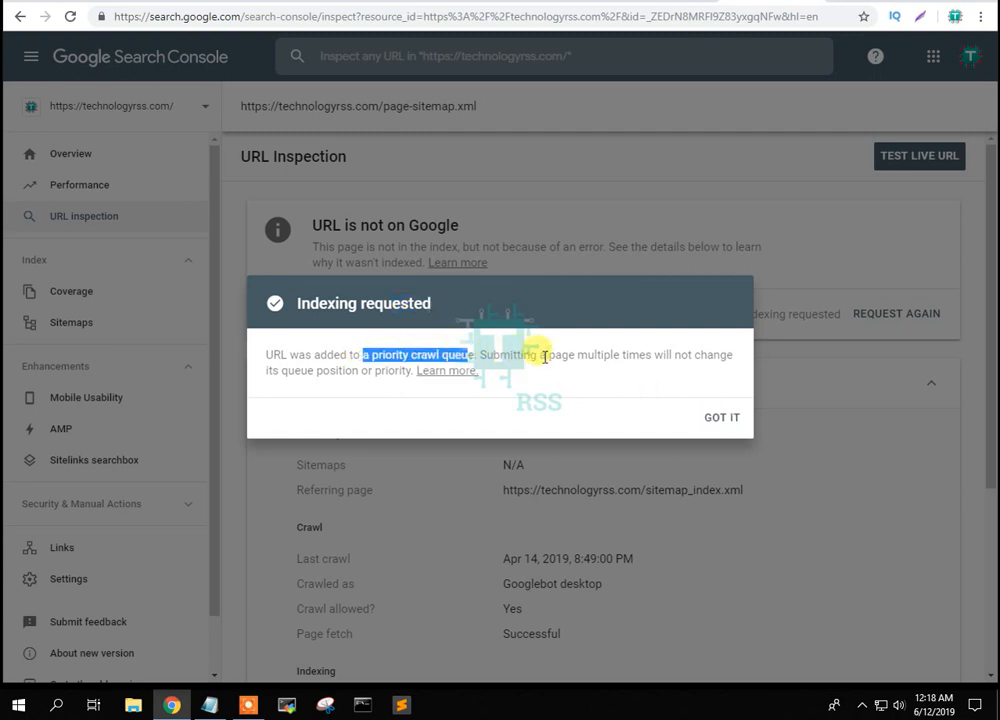
drag(562, 356, 727, 356)
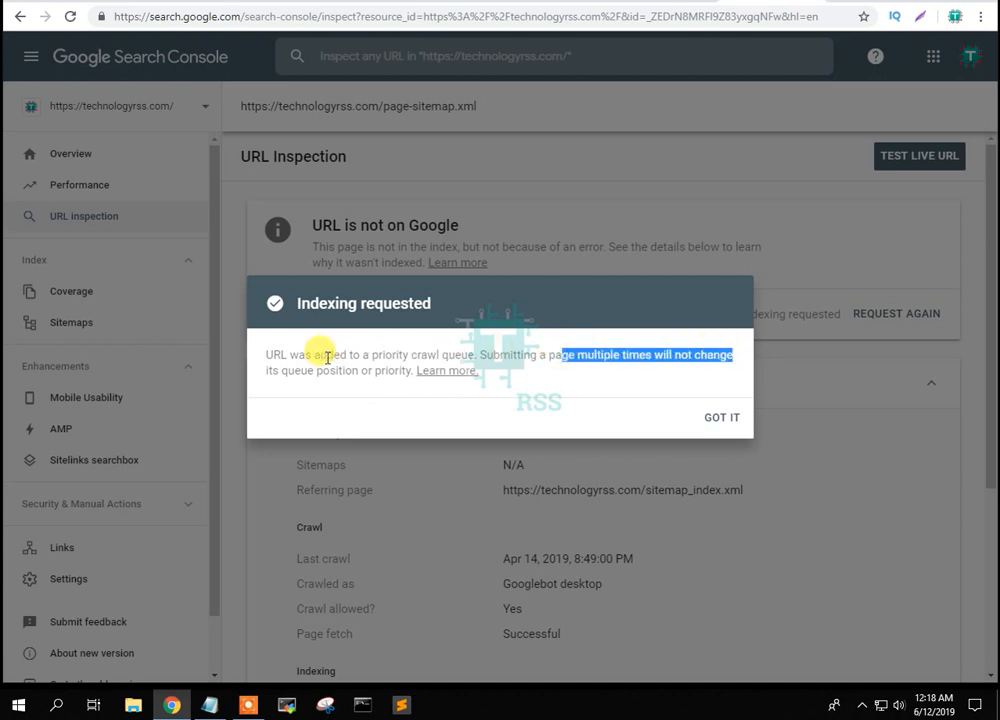
drag(272, 370, 404, 372)
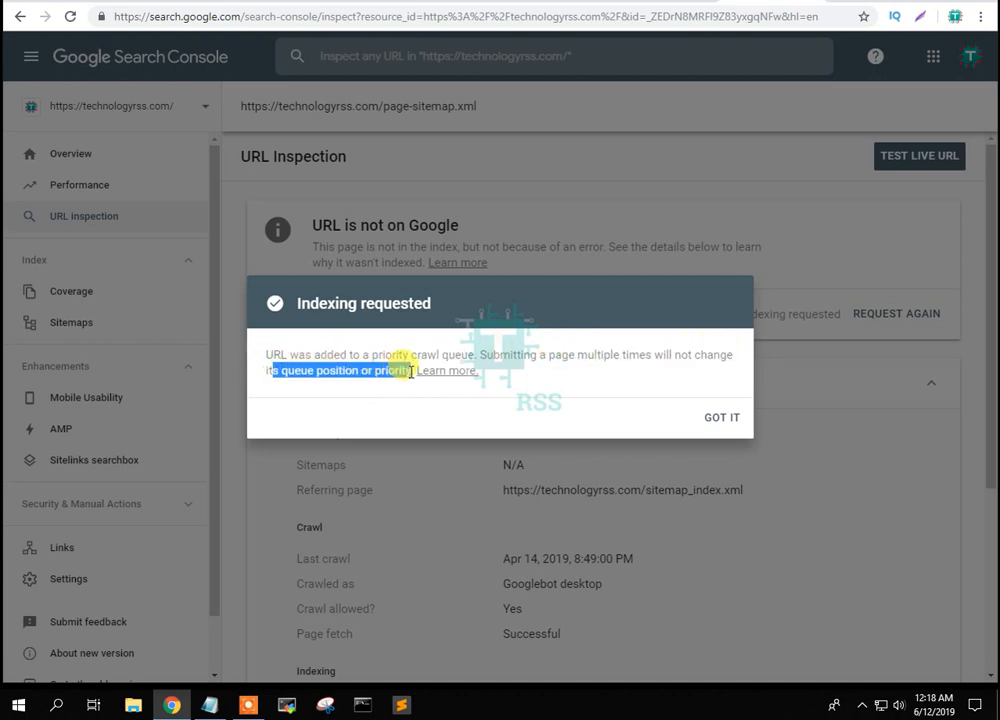
click(731, 418)
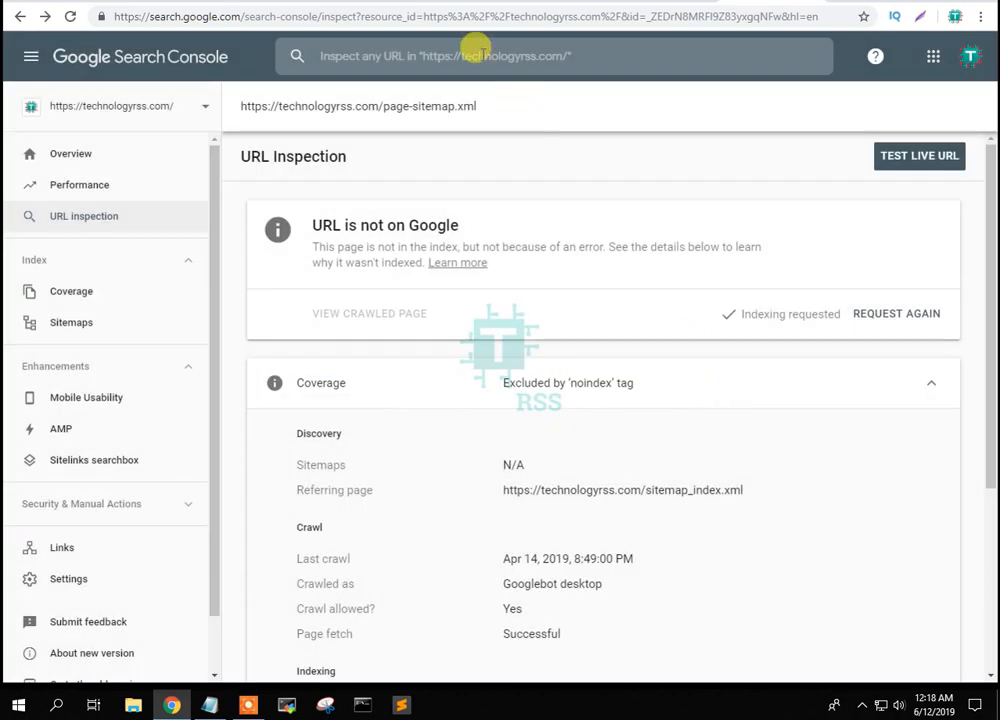
click(211, 705)
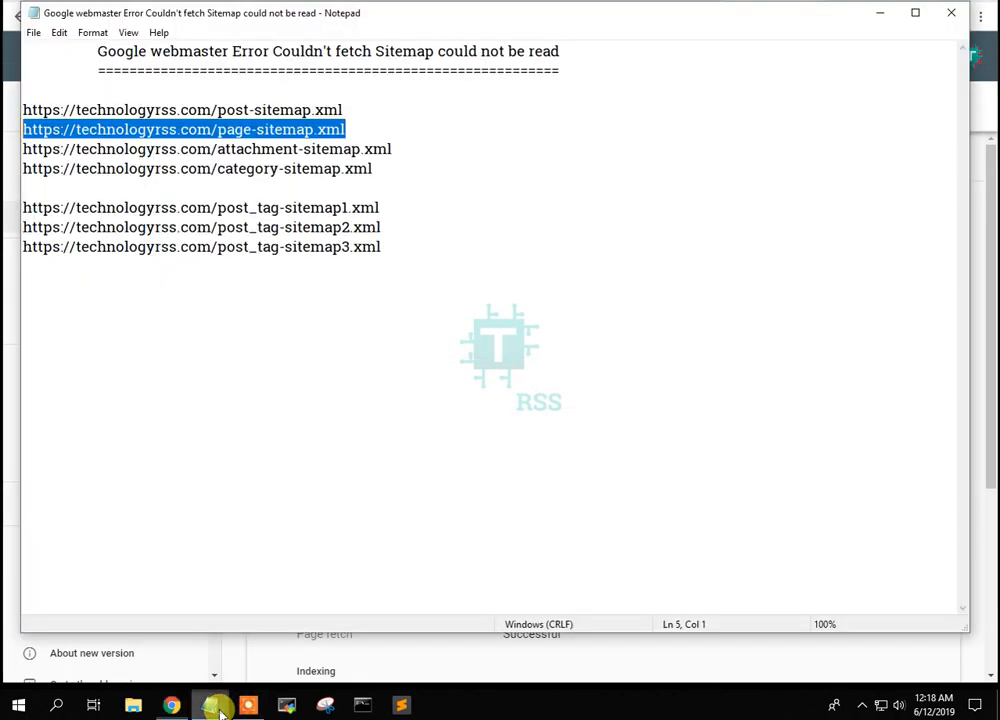
drag(419, 150, 11, 129)
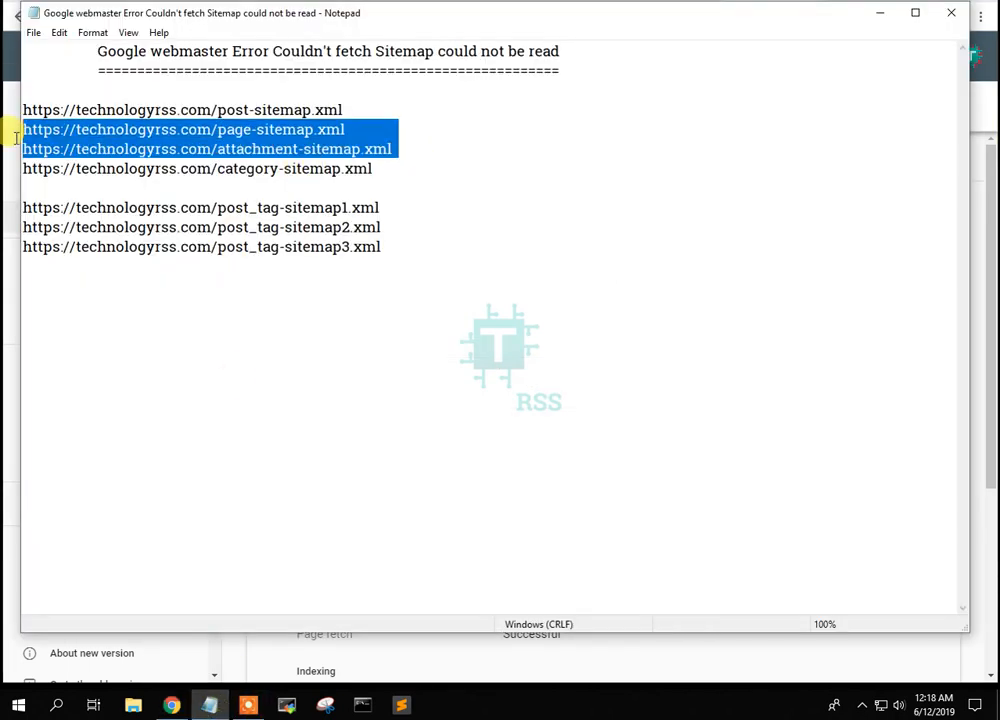
click(90, 148)
drag(383, 158, 15, 142)
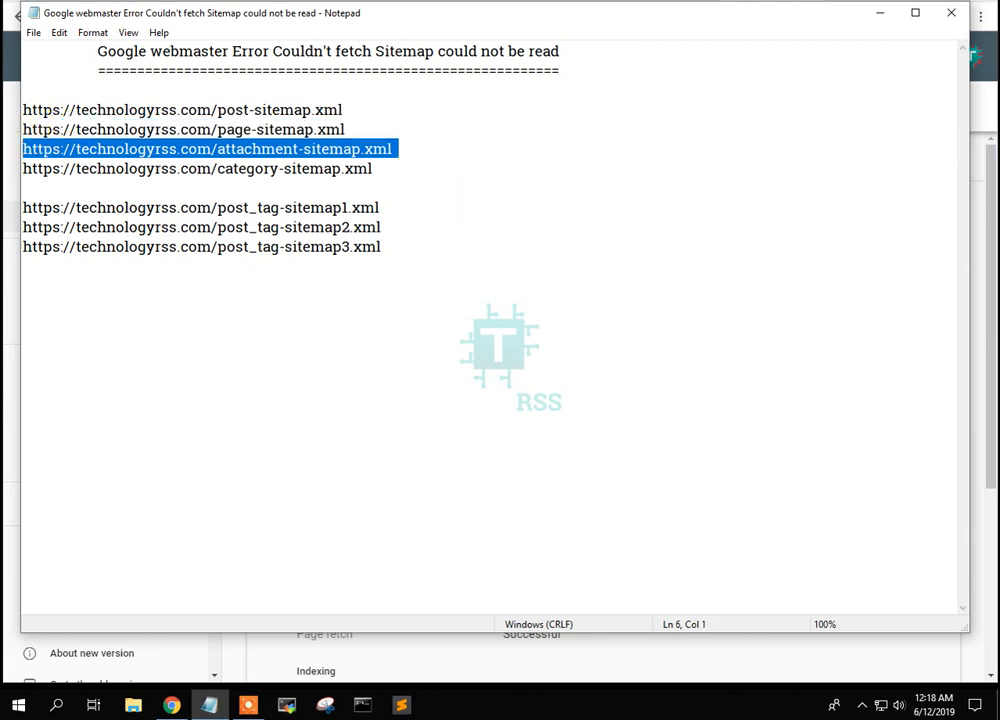
key(alt+Tab)
click(468, 53)
key(ctrl+v)
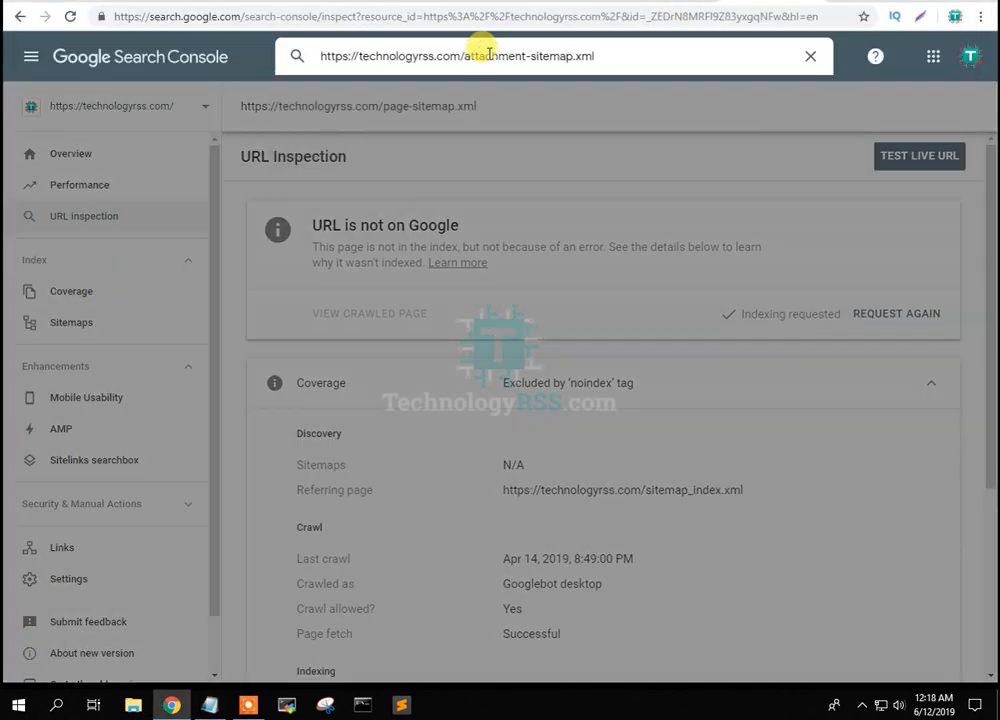
key(Return)
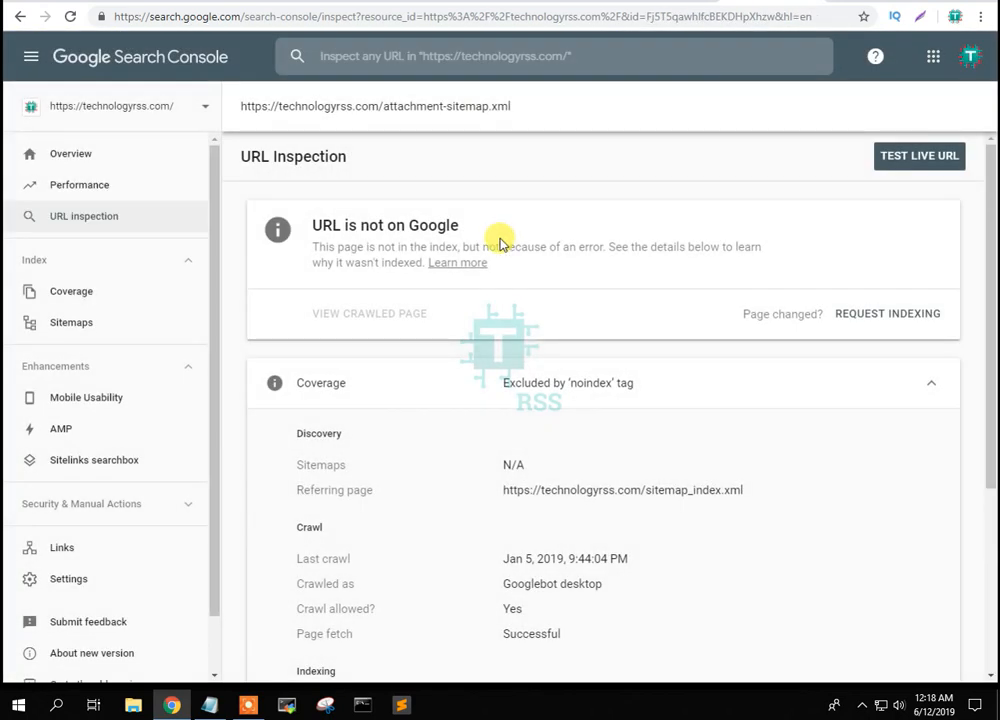
click(902, 314)
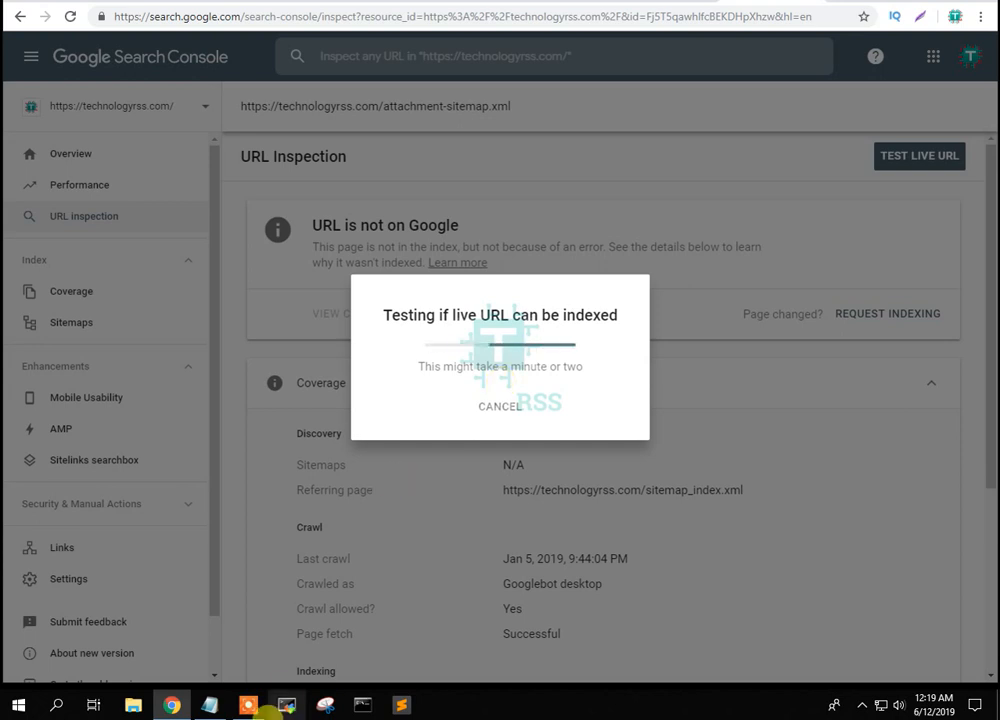
click(209, 705)
drag(384, 168, 18, 168)
key(ctrl+c)
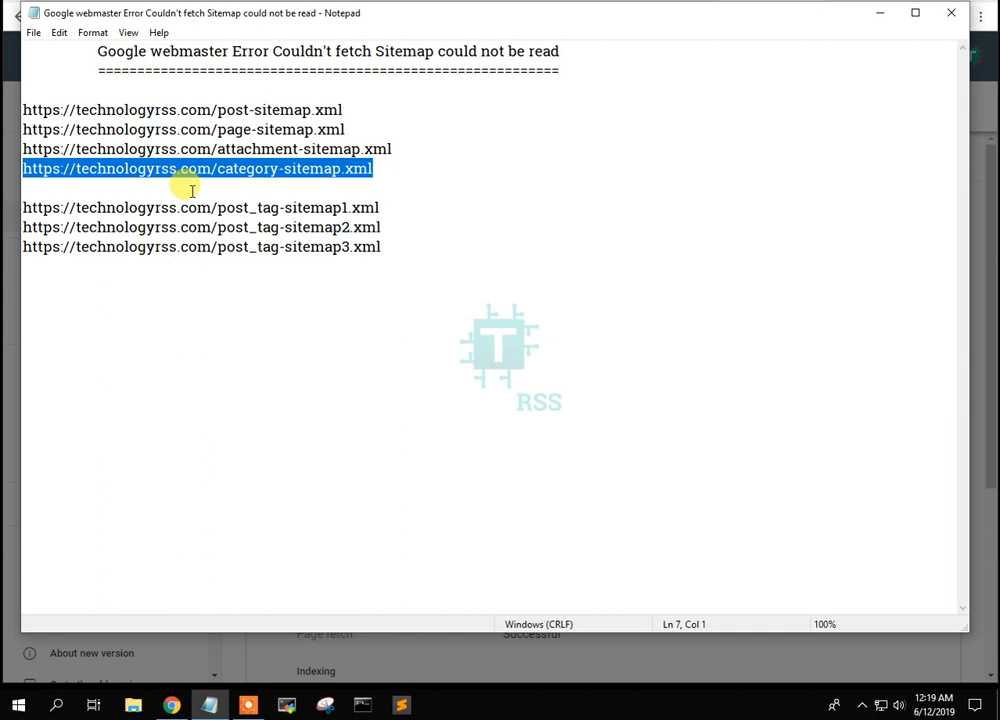
click(880, 13)
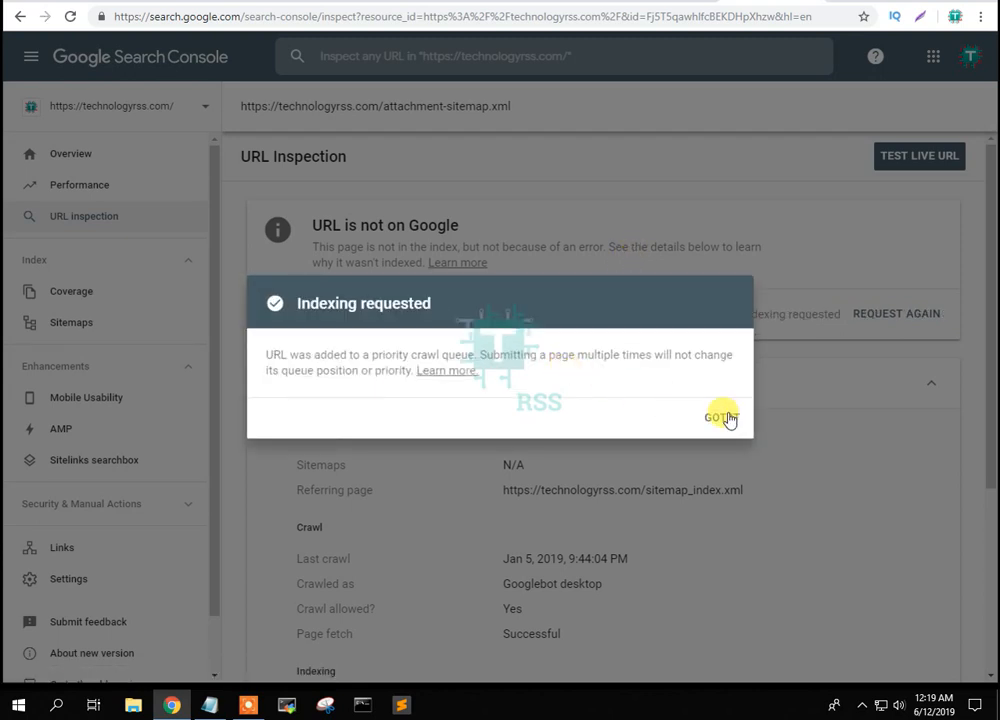
click(727, 419)
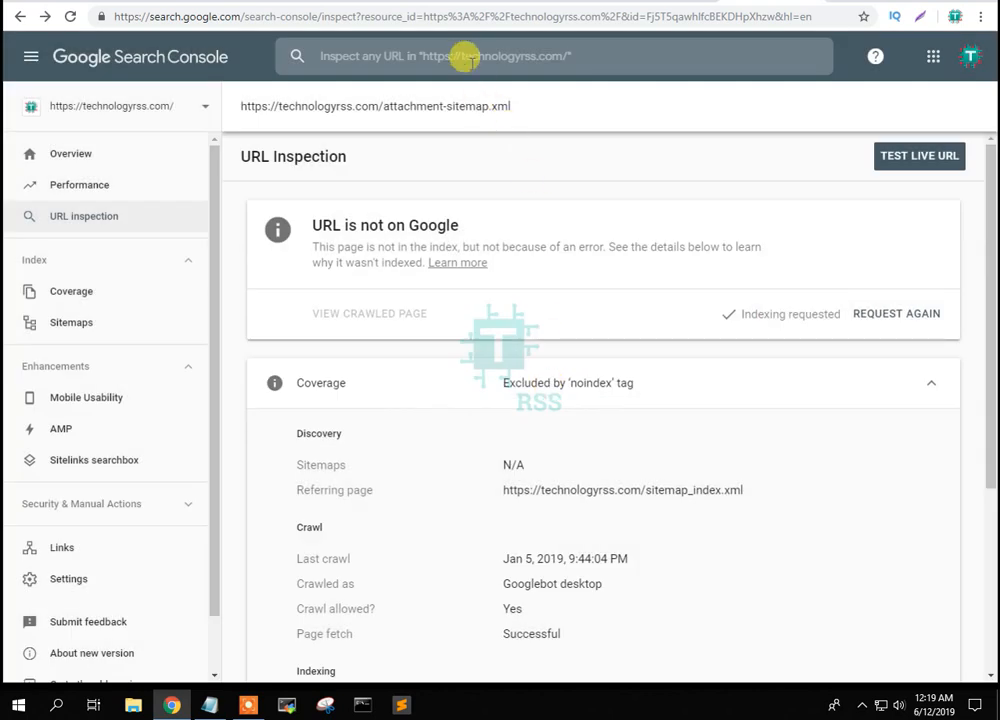
click(466, 56)
key(ctrl+v)
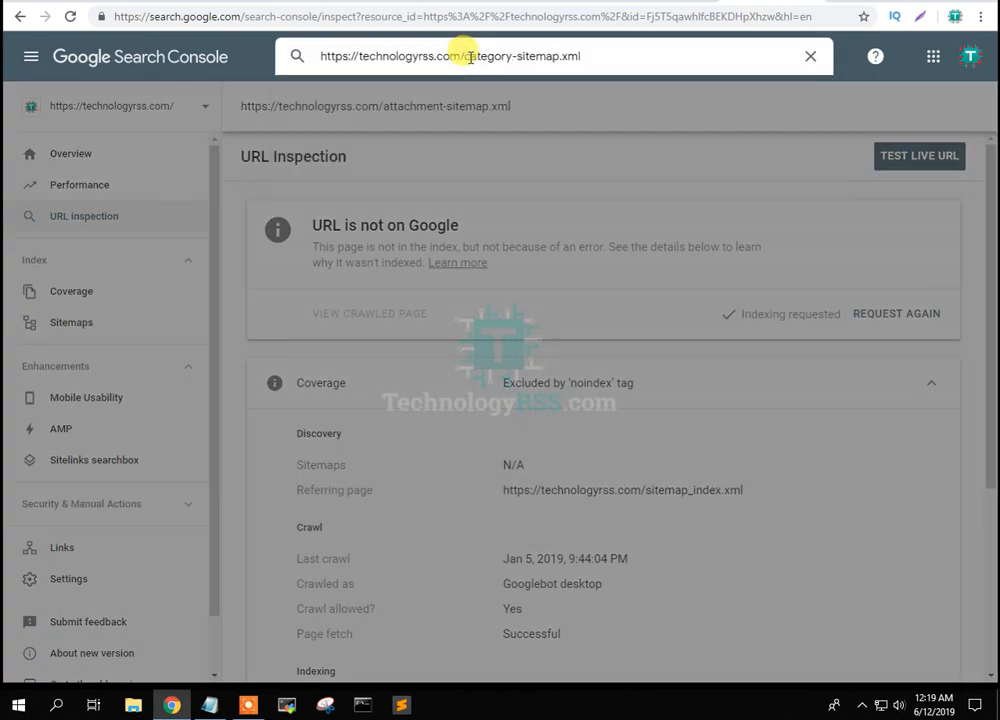
key(Return)
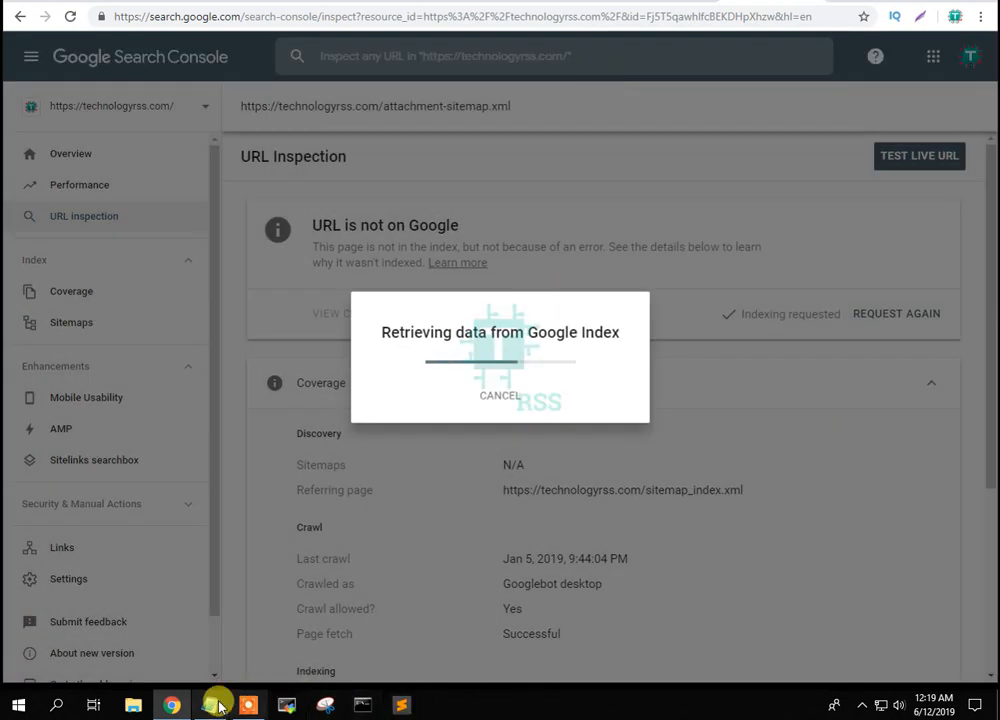
Step: In the Notepad list, add two blank lines between the category-sitemap.xml and post_tag-sitemap1.xml URLs
click(212, 706)
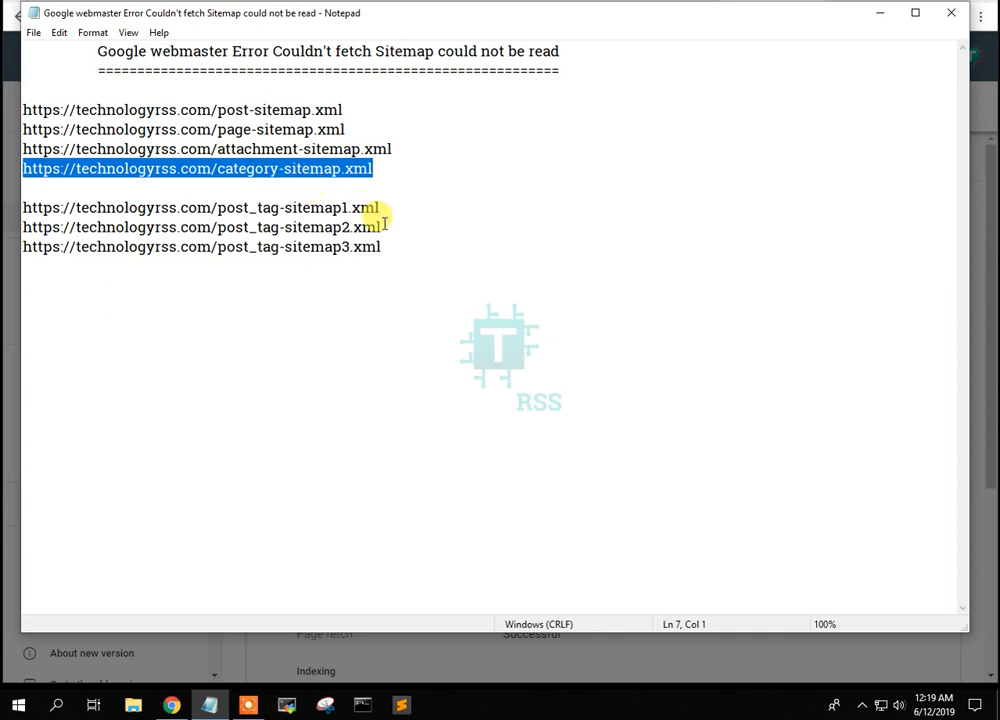
click(380, 190)
key(Return)
key(Return)
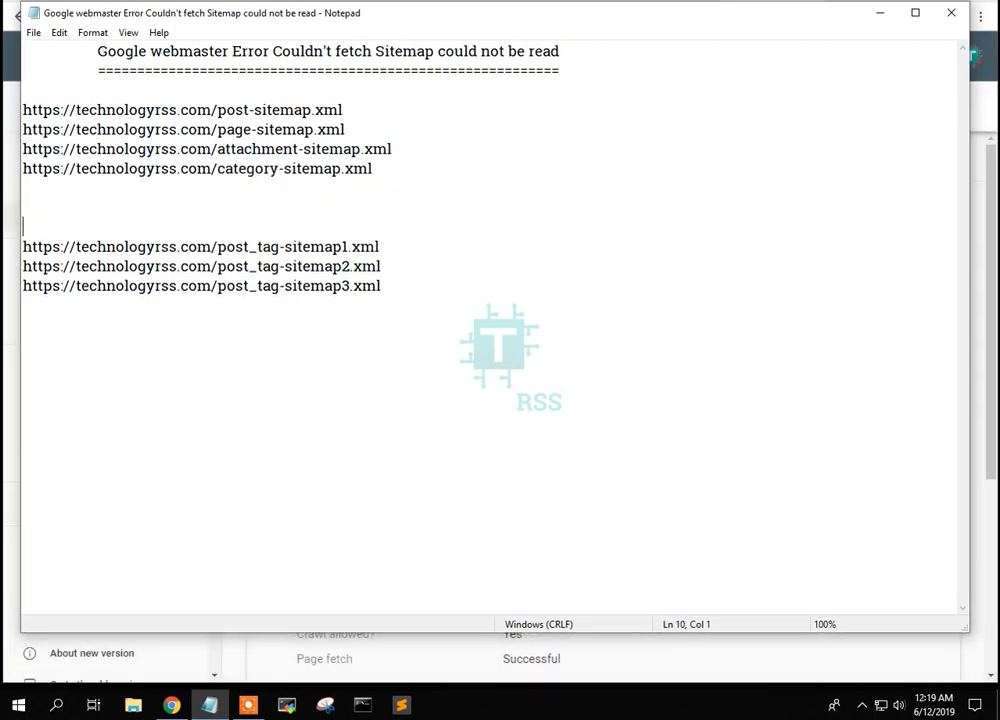
click(98, 212)
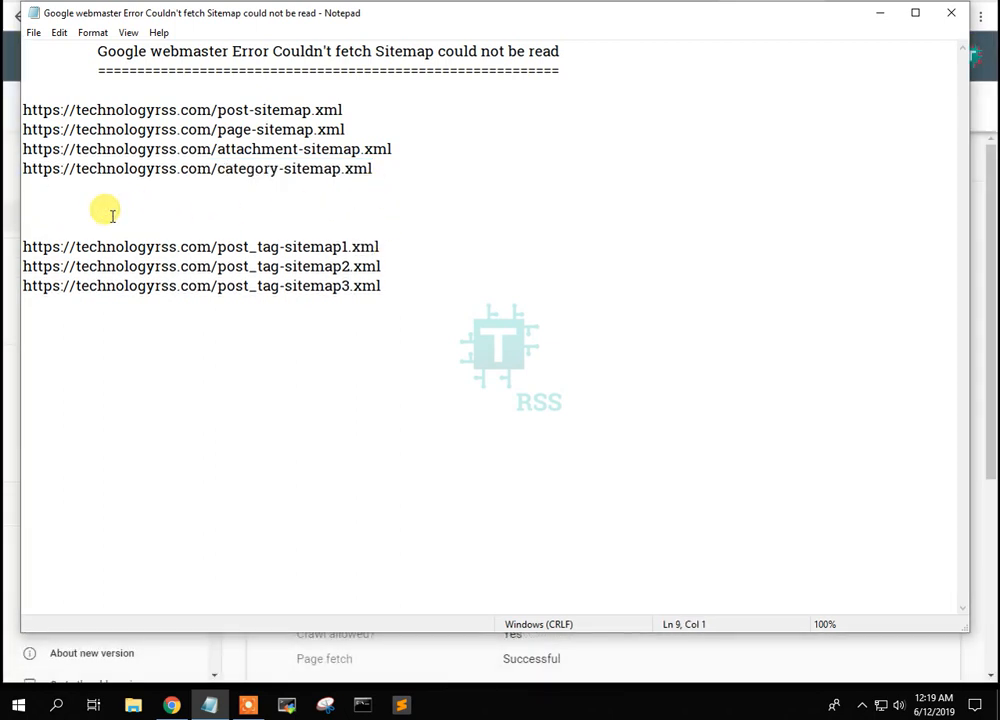
text(Press Enter)
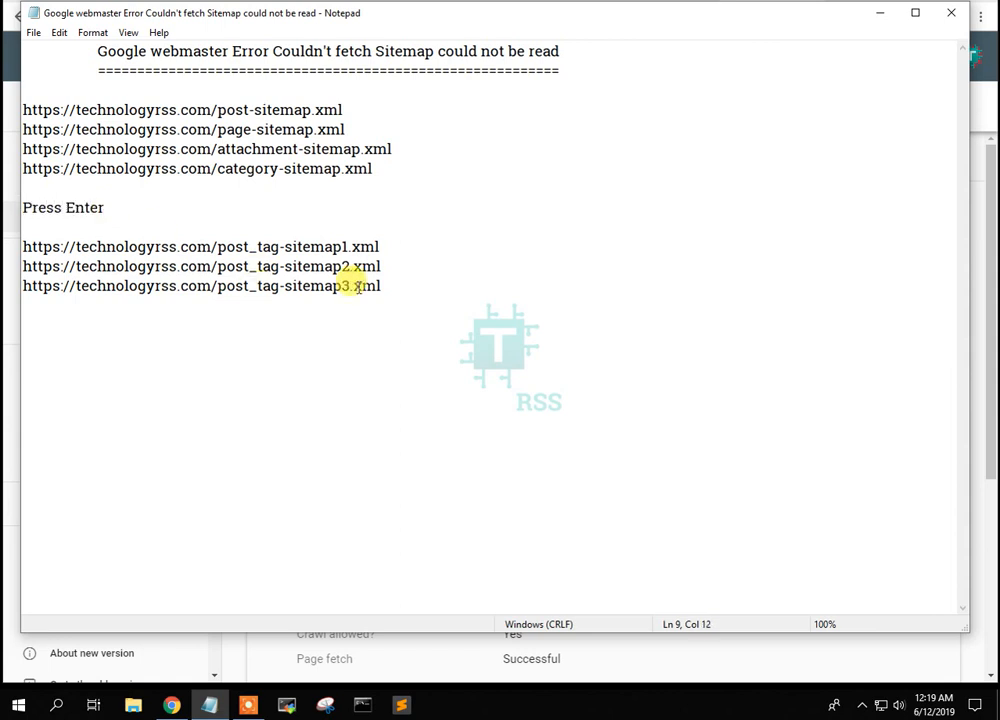
drag(397, 246, 22, 246)
key(ctrl+c)
click(879, 13)
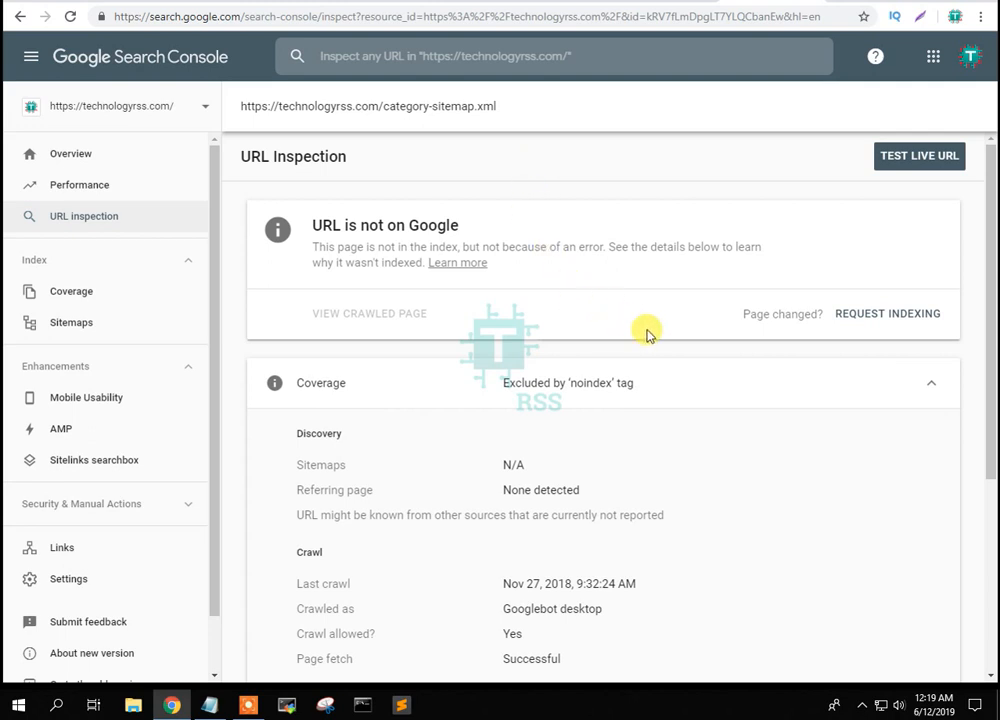
Step: Request indexing of category-sitemap.xml in Search Console and dismiss the confirmation
scroll(676, 362, down, 3)
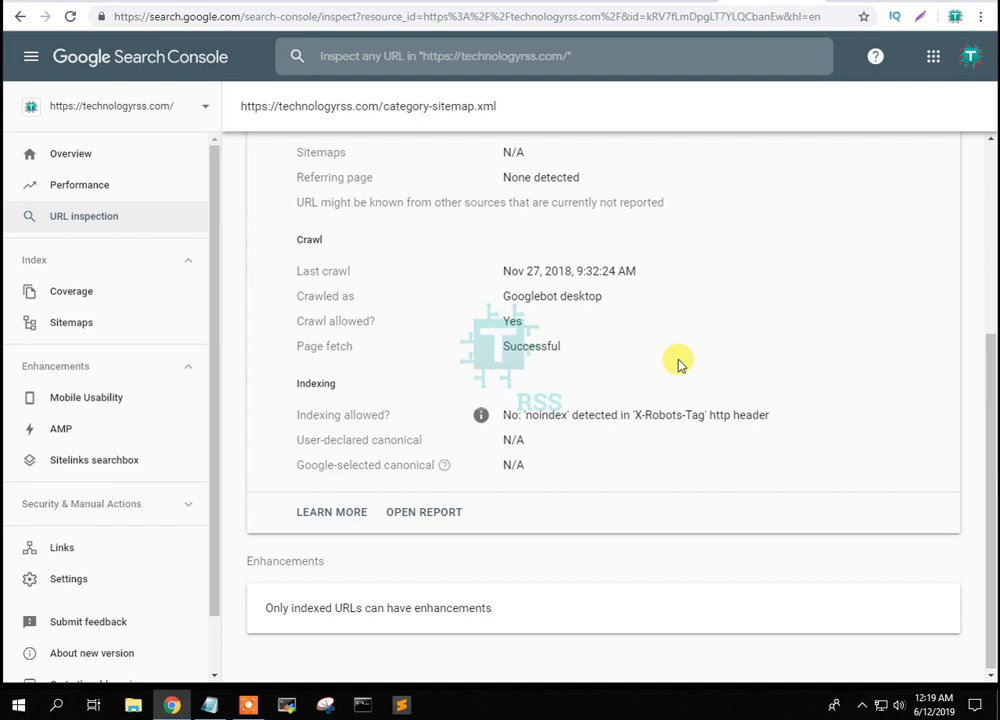
scroll(590, 355, up, 3)
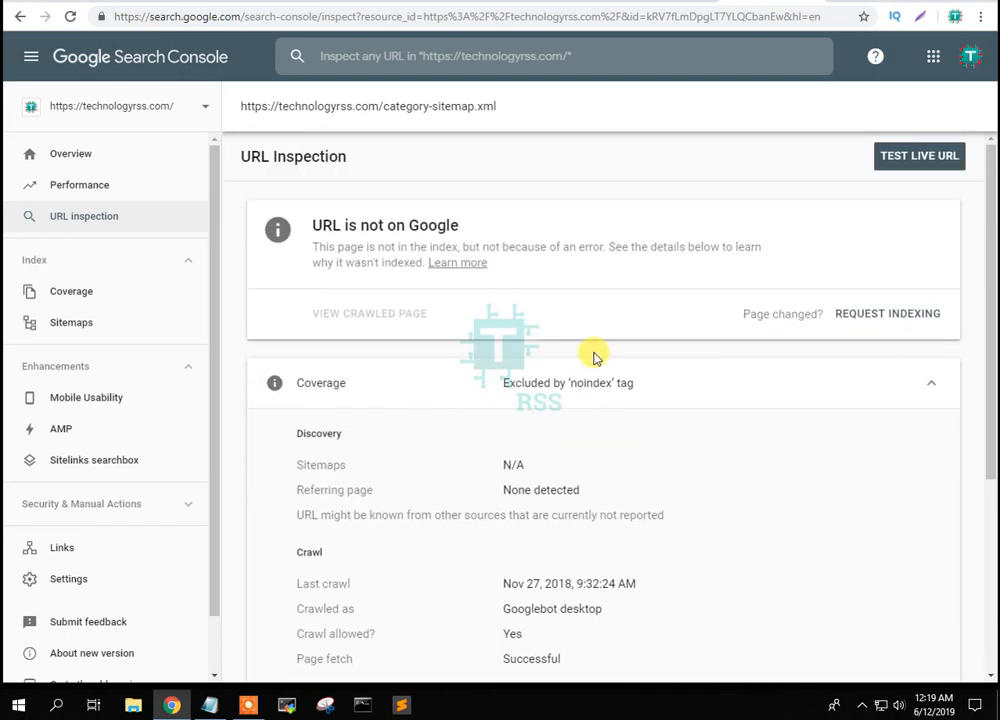
click(893, 314)
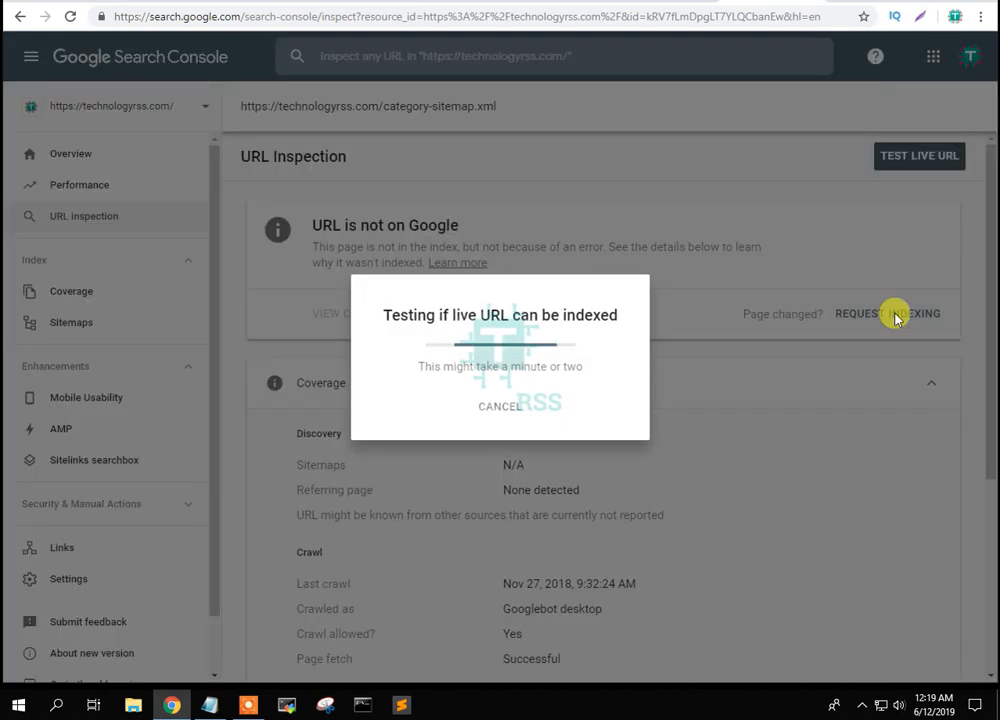
click(211, 705)
click(213, 705)
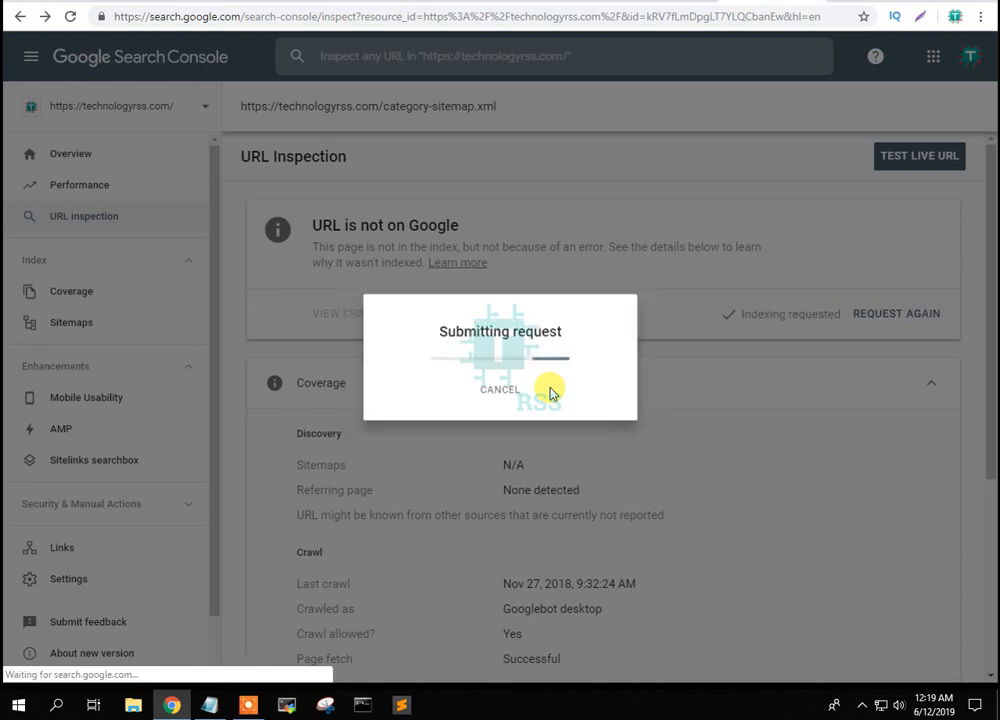
click(716, 414)
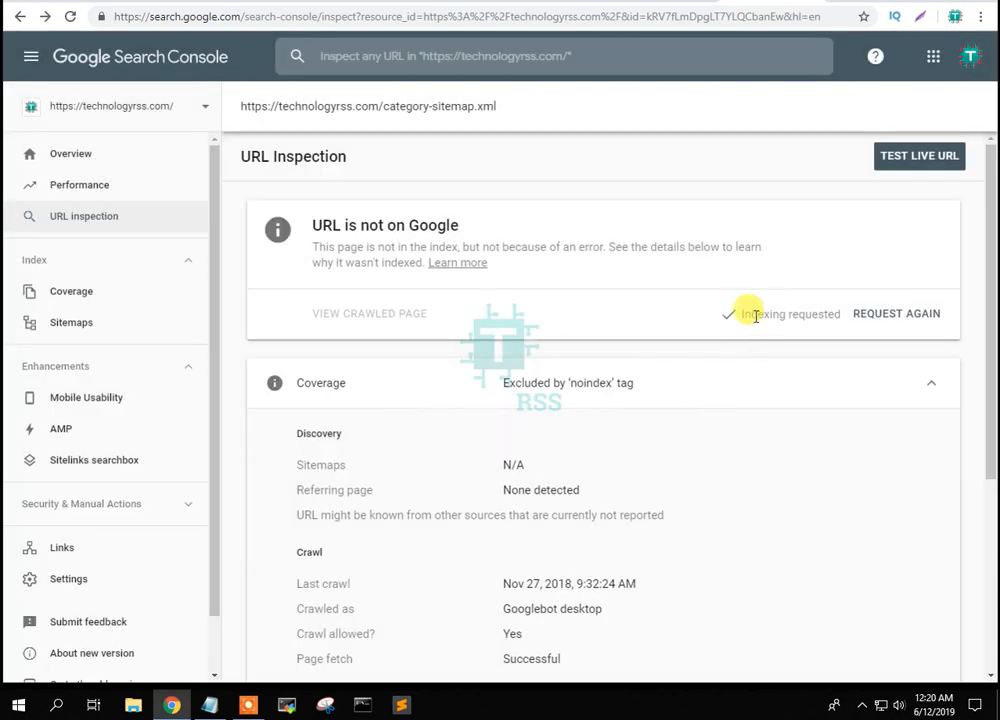
click(415, 50)
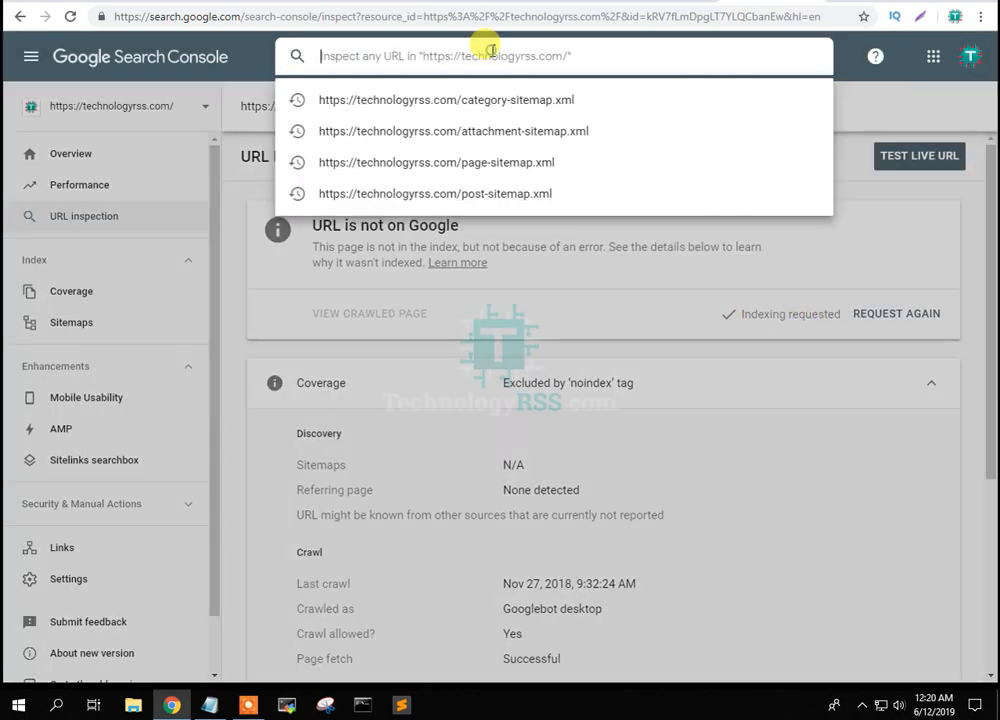
key(ctrl+v)
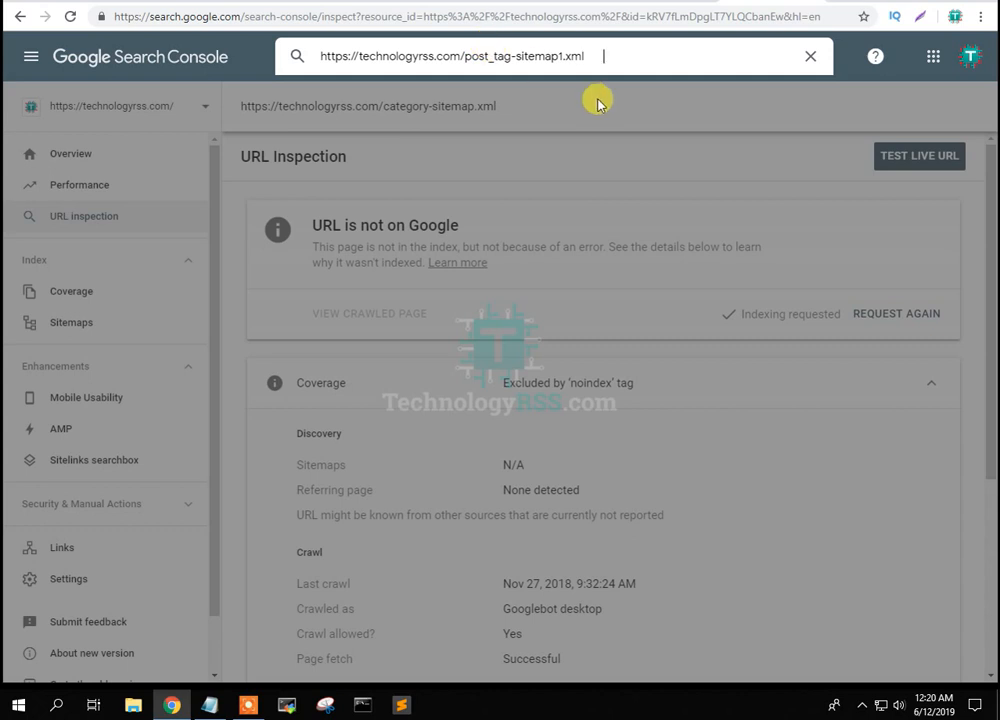
key(Return)
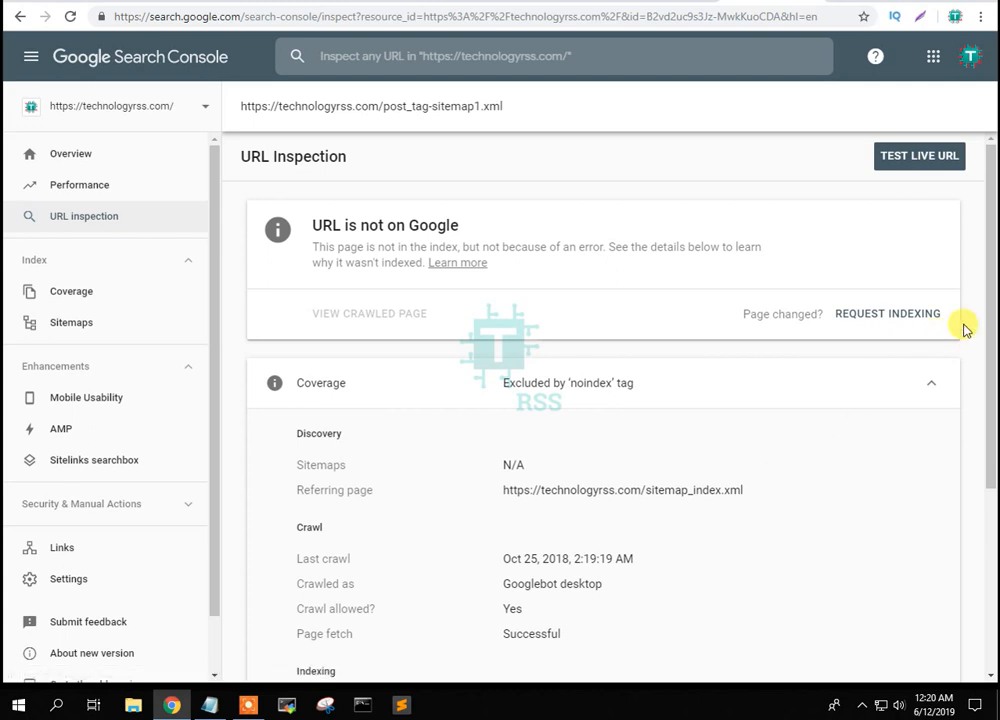
click(904, 316)
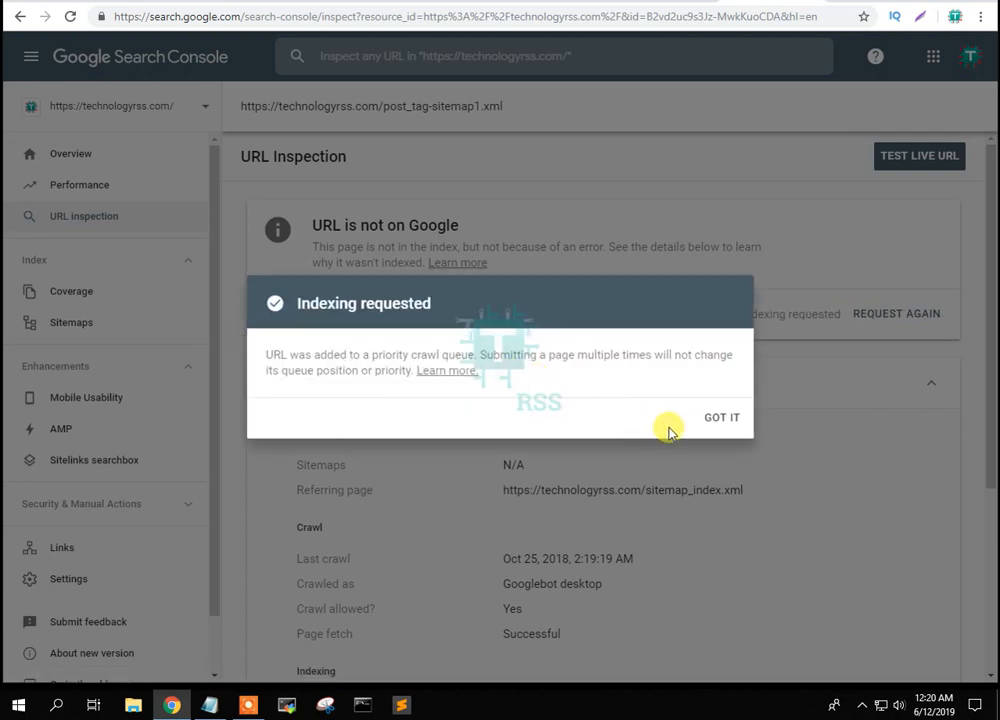
click(728, 418)
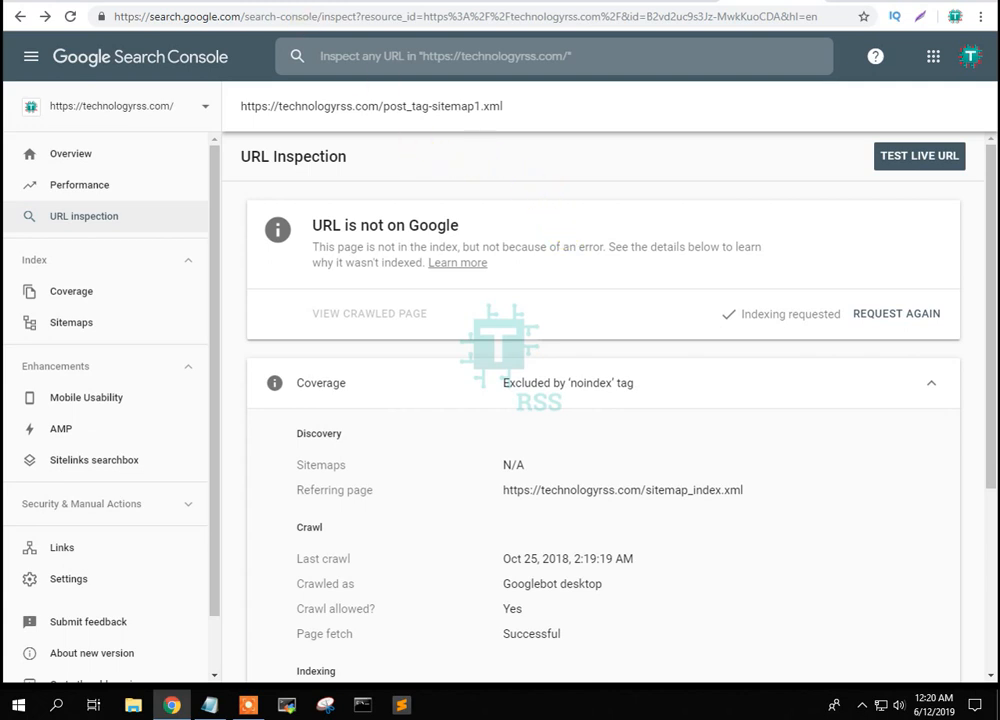
click(209, 705)
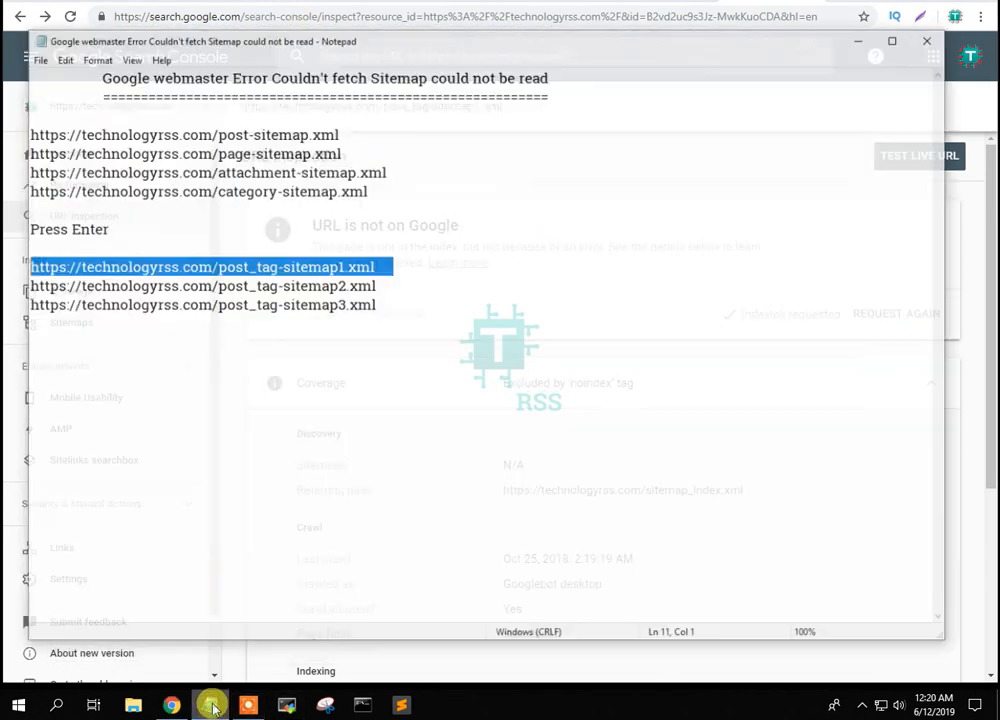
drag(392, 266, 11, 268)
click(352, 266)
click(381, 266)
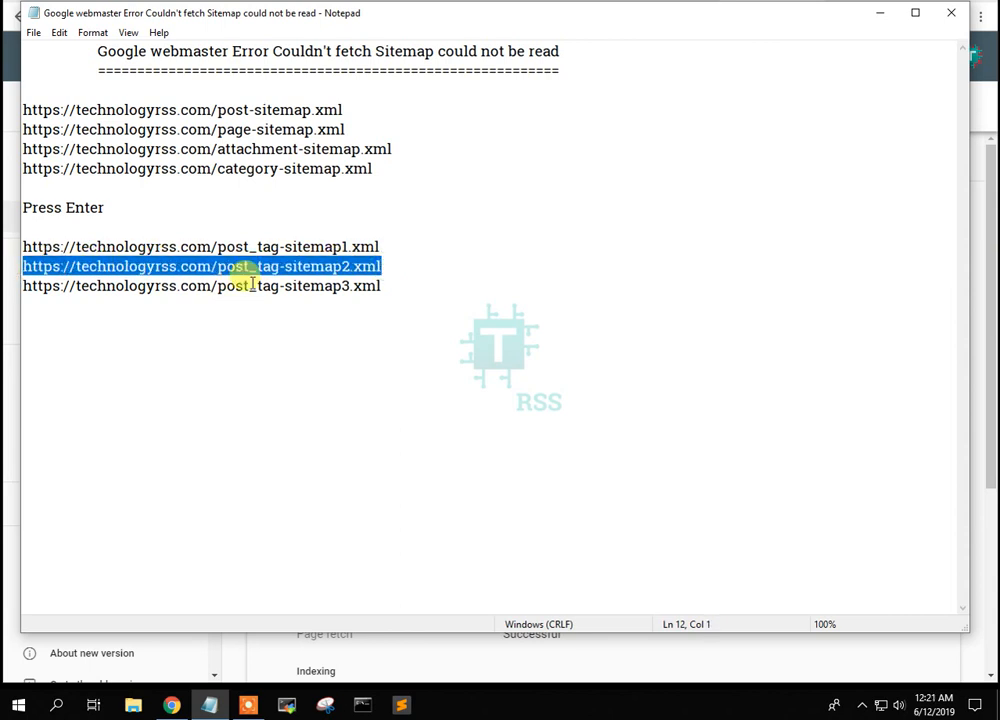
key(ctrl+c)
key(alt+Tab)
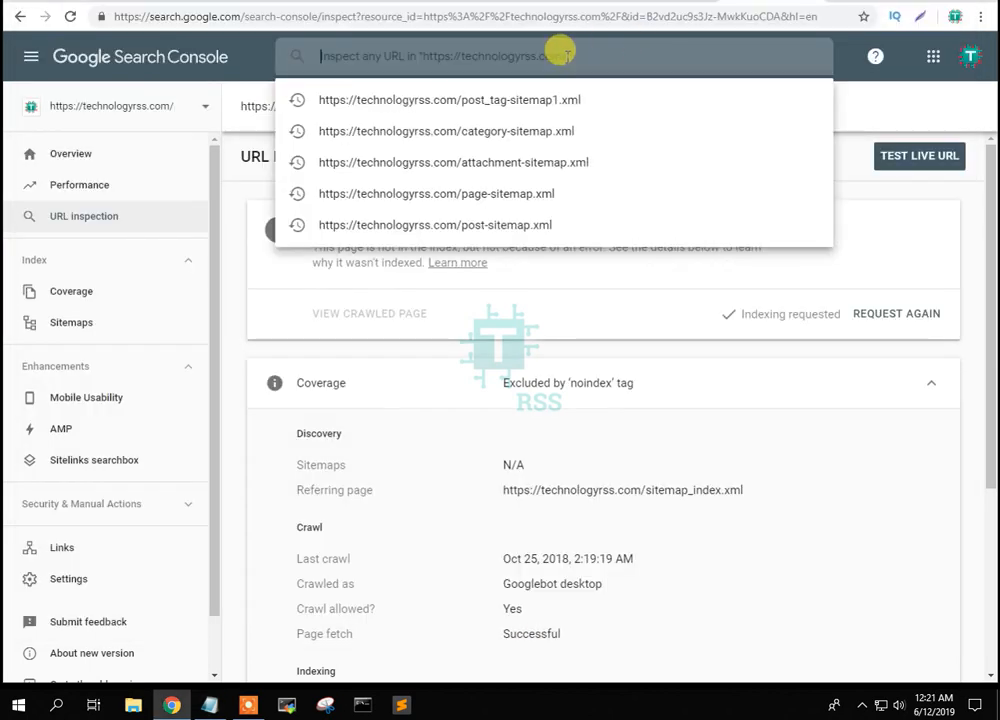
click(558, 52)
key(ctrl+v)
key(Return)
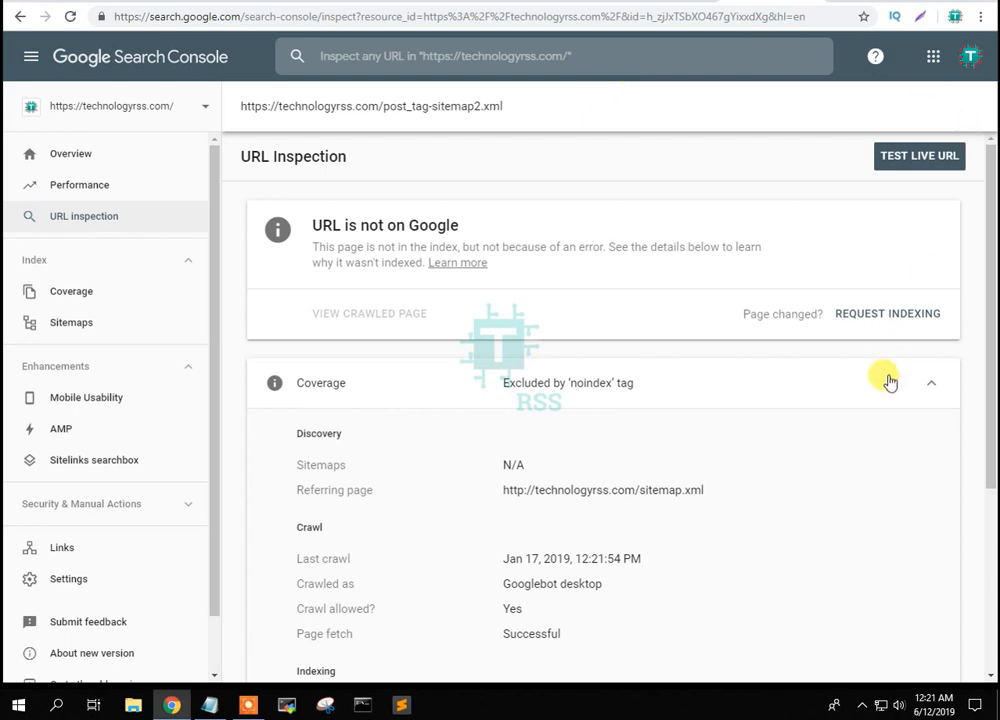
click(887, 314)
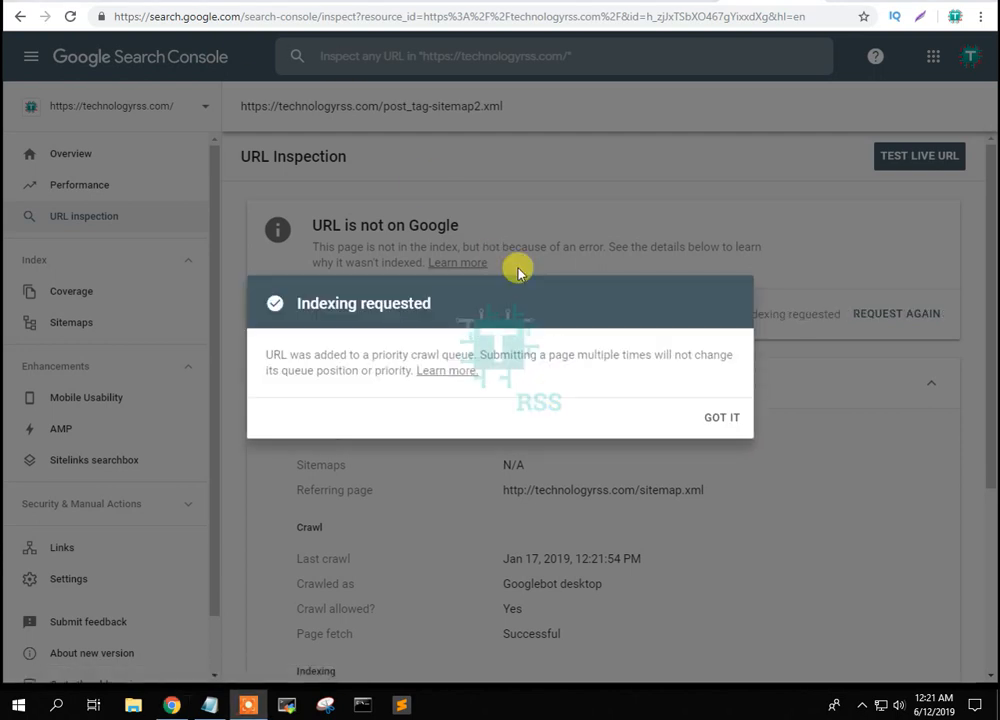
click(724, 420)
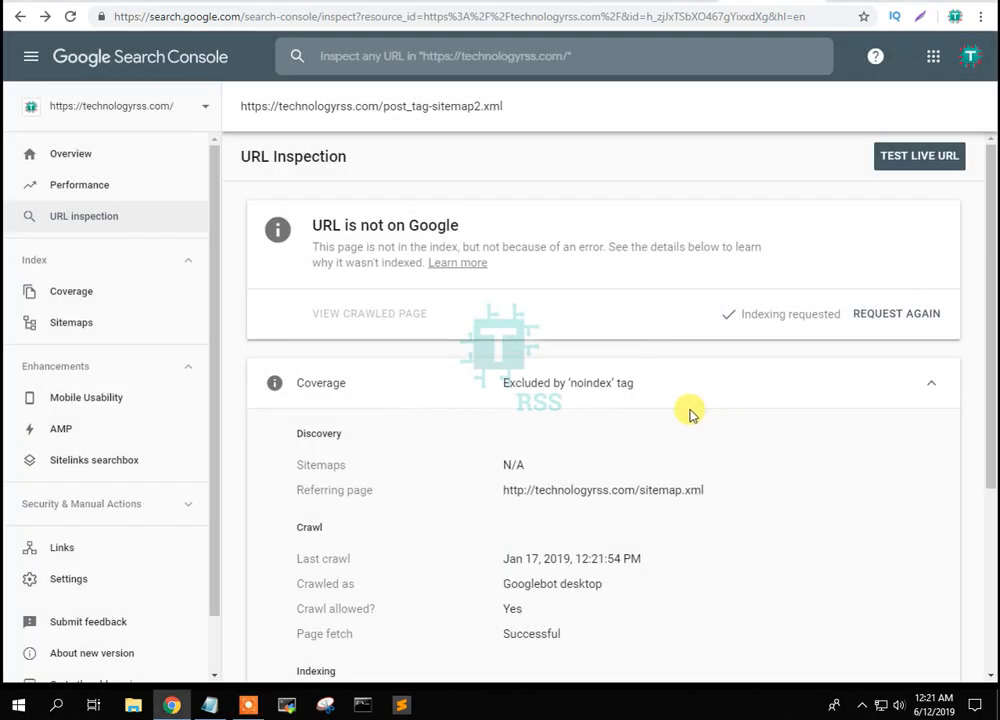
click(212, 706)
drag(376, 284, 9, 283)
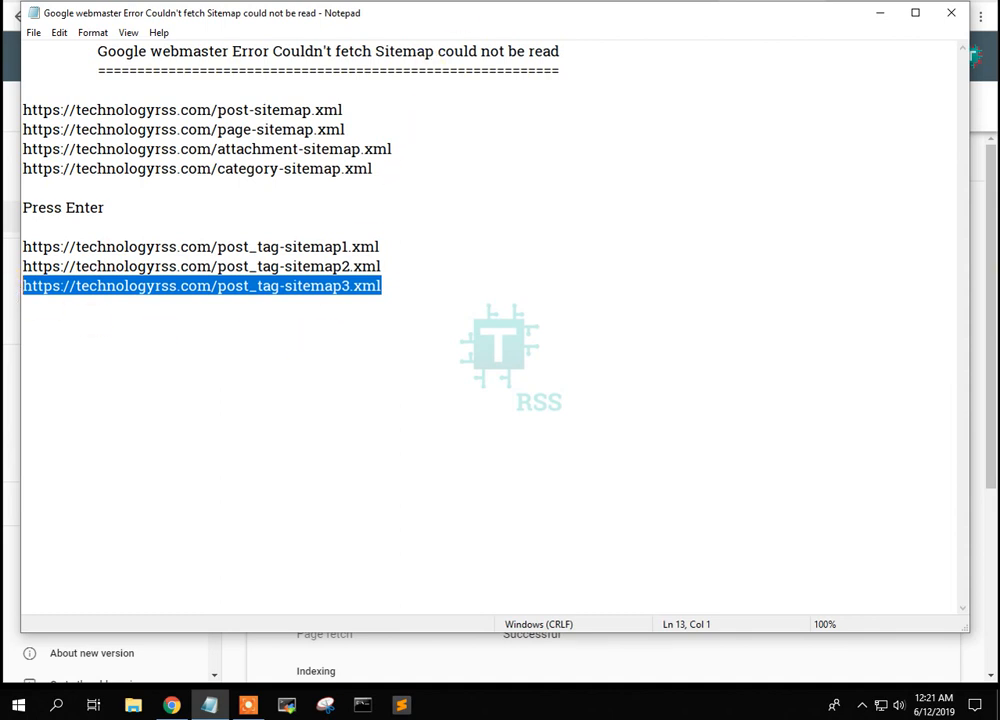
key(alt+Tab)
click(518, 57)
key(ctrl+v)
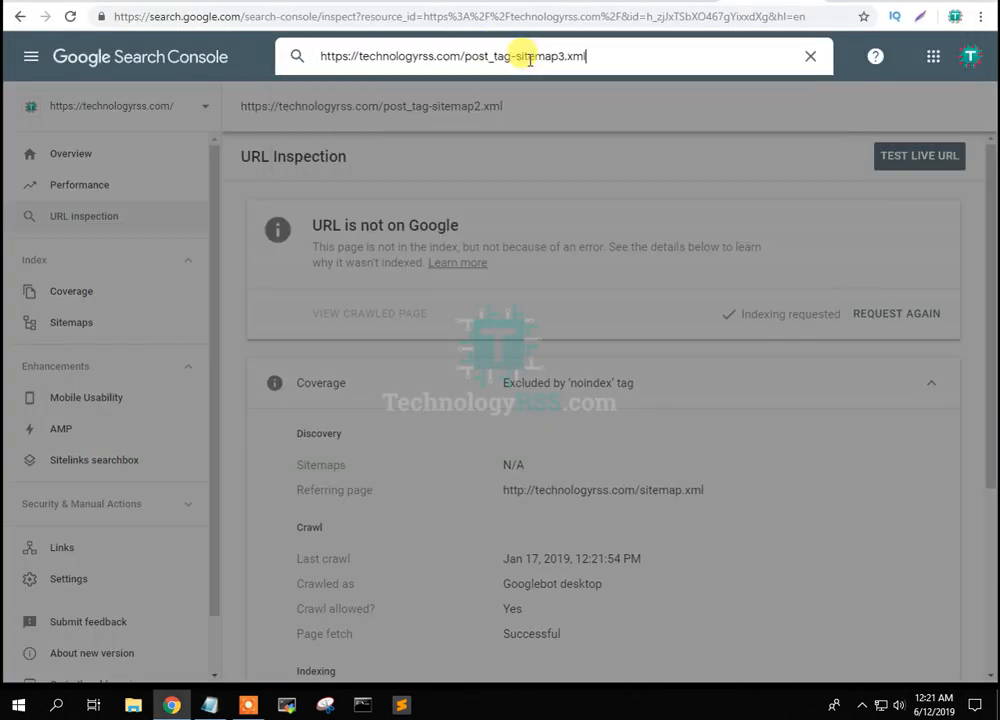
key(Return)
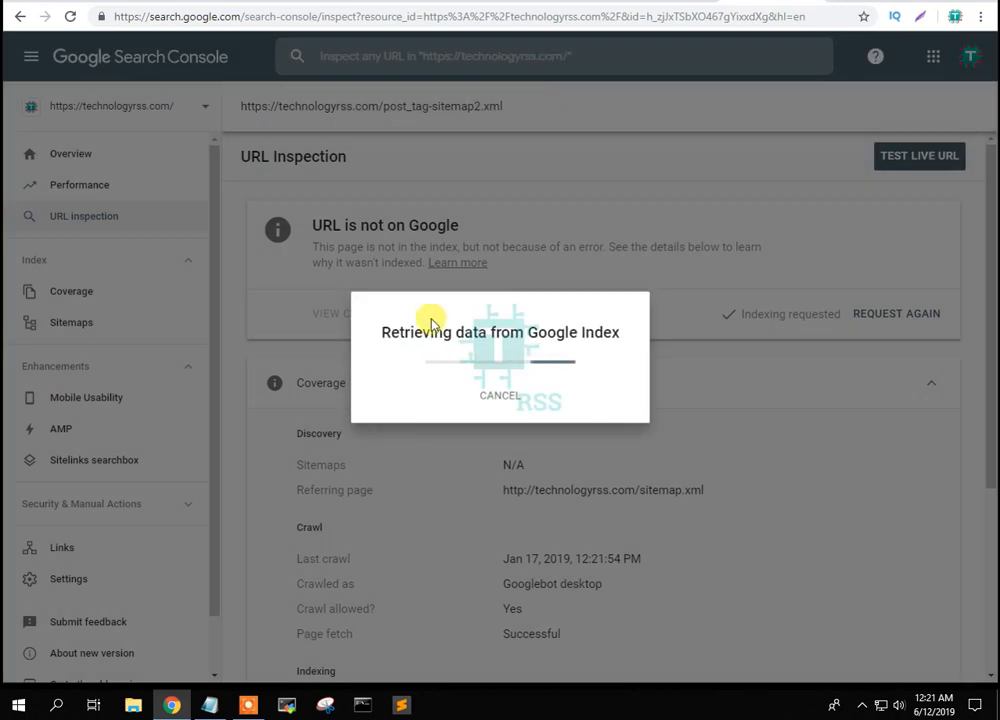
Step: Highlight the "Press Enter" note in Notepad during the lookup, and request indexing of post_tag-sitemap3.xml in Search Console
click(210, 706)
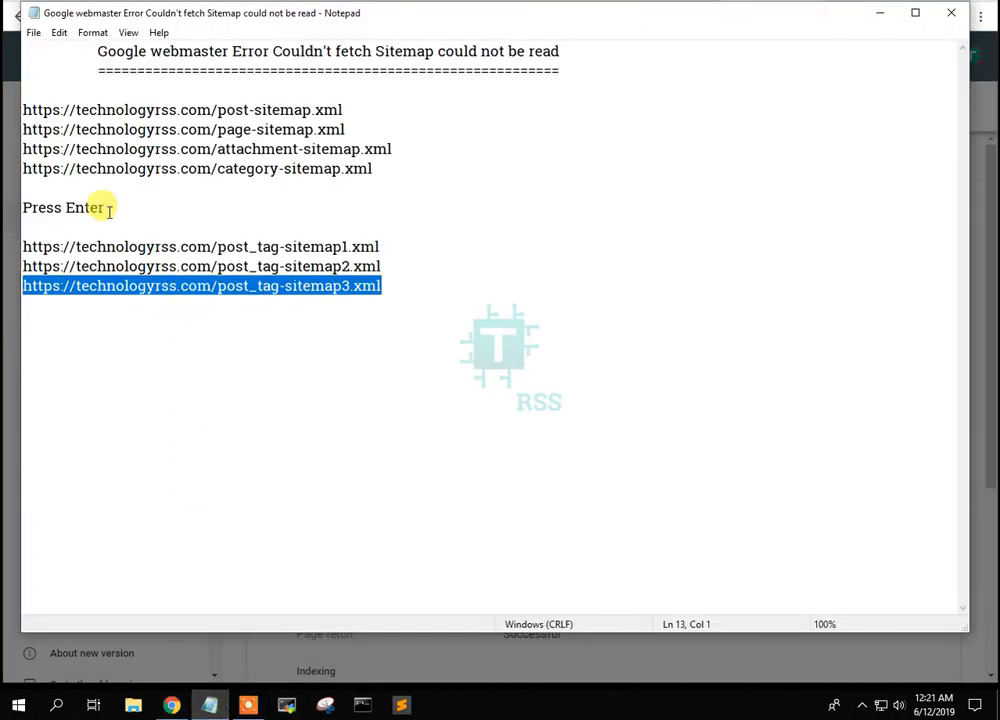
drag(105, 208, 23, 208)
click(879, 14)
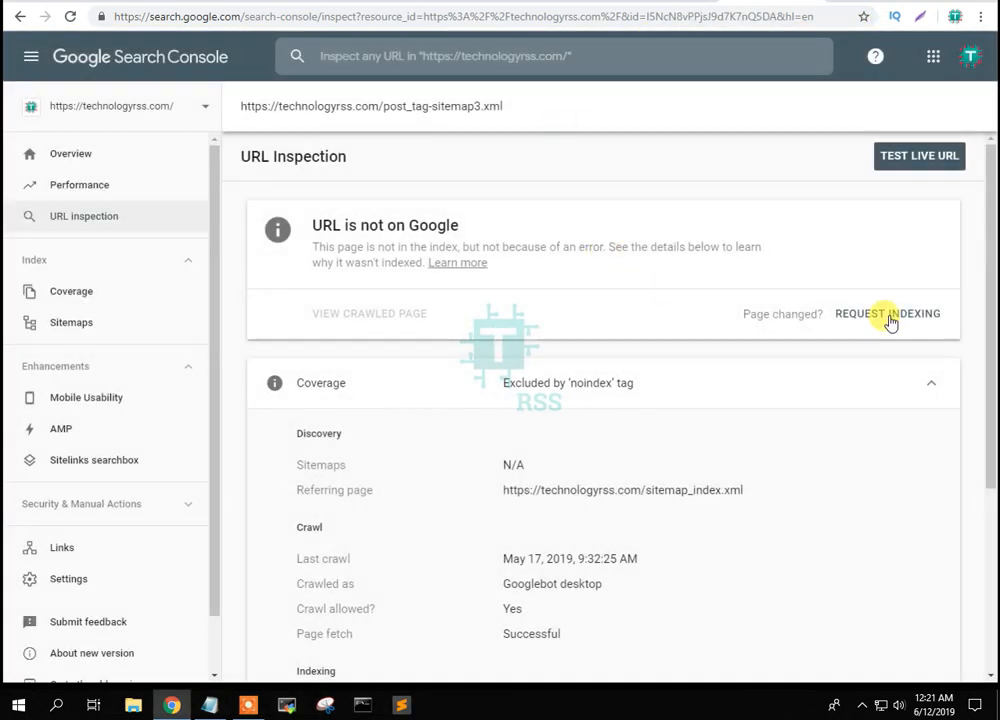
click(889, 318)
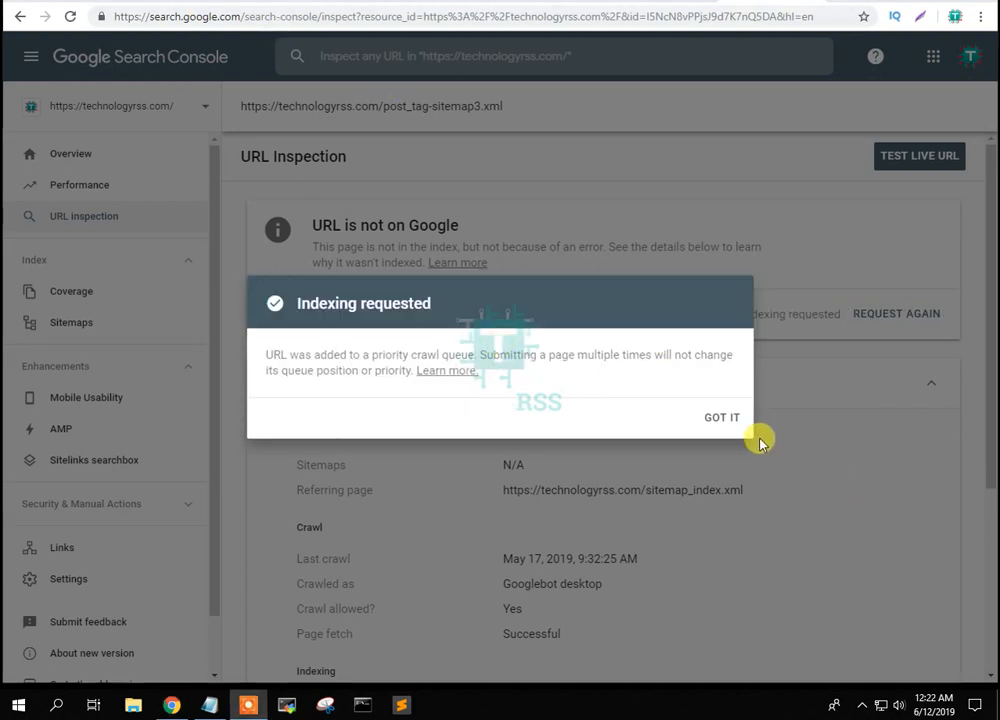
click(730, 418)
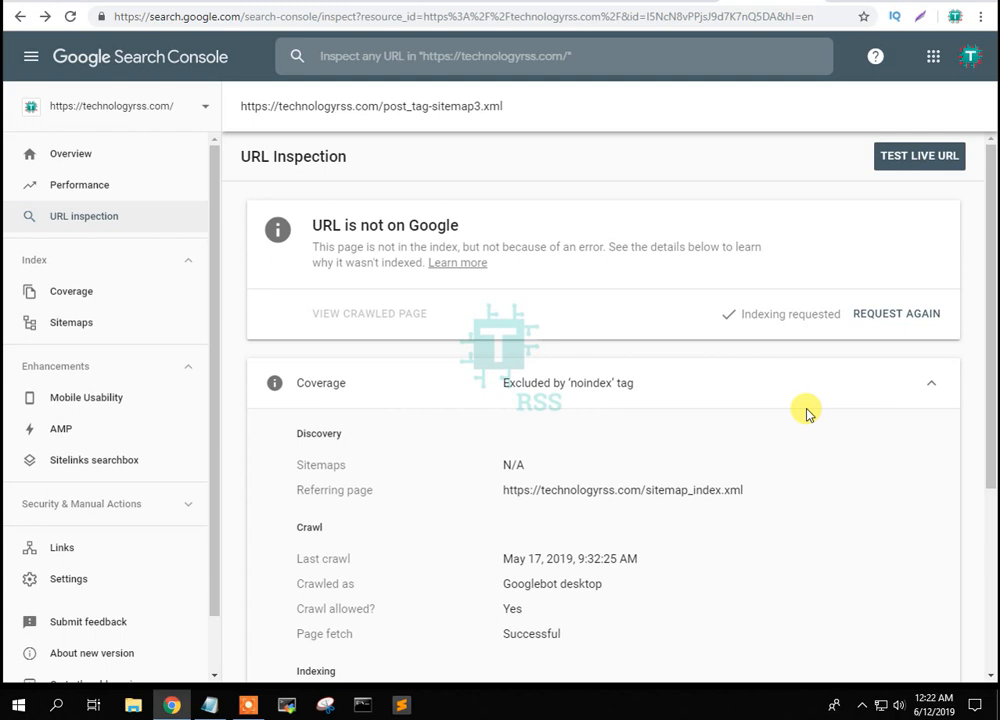
Step: Run a live test on post_tag-sitemap3.xml and review its availability, crawl and indexing details
scroll(808, 414, down, 3)
scroll(808, 414, up, 3)
click(922, 160)
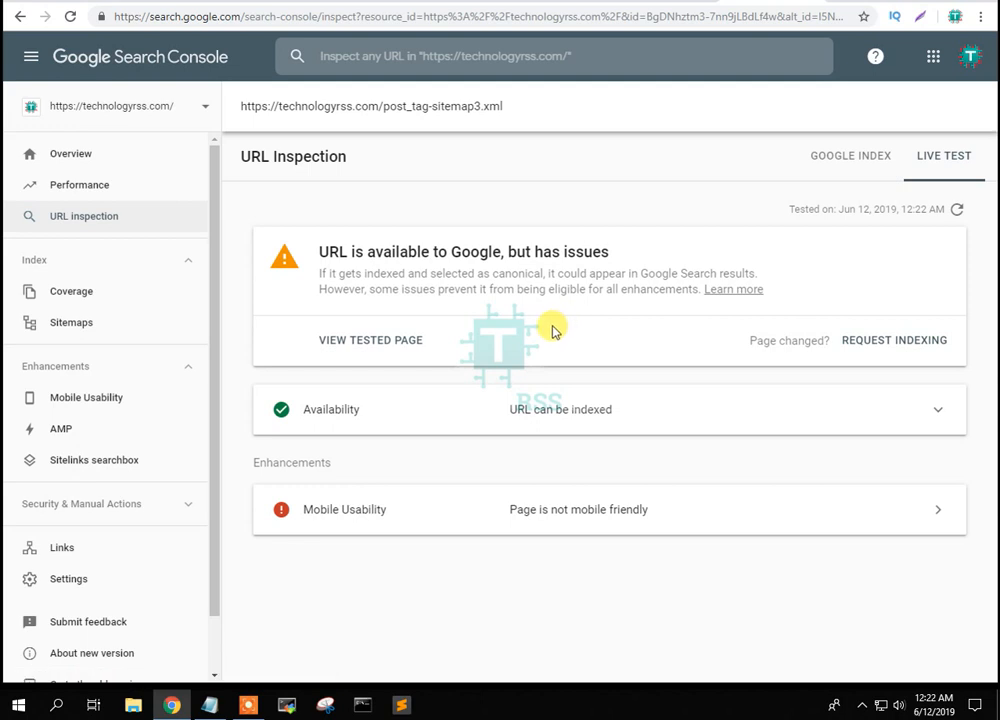
click(605, 420)
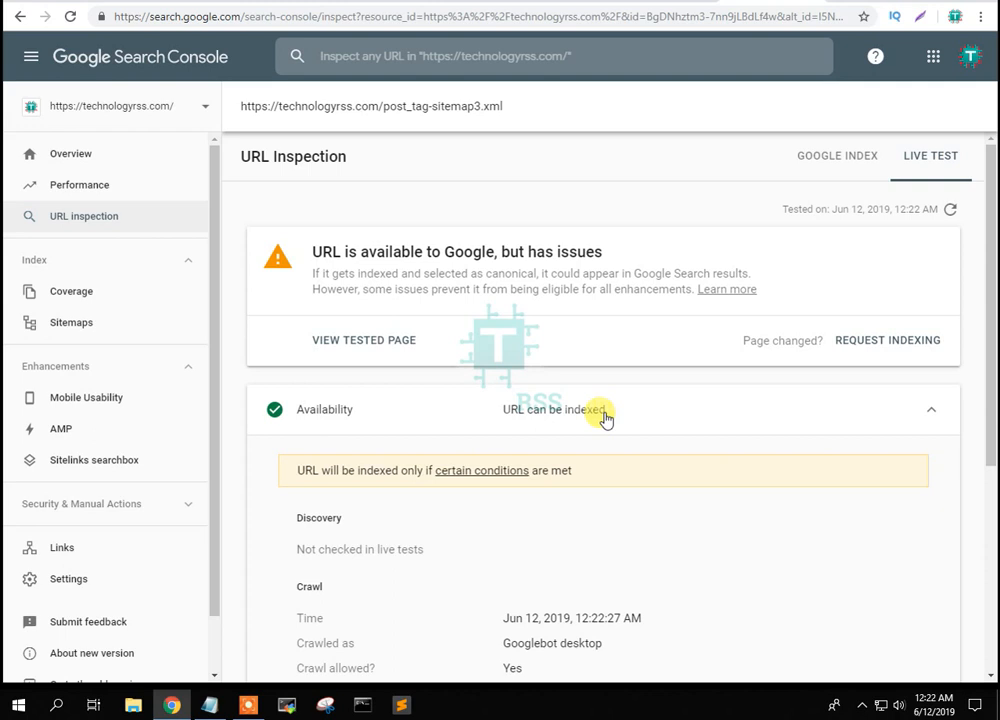
scroll(605, 418, down, 3)
scroll(676, 415, down, 2)
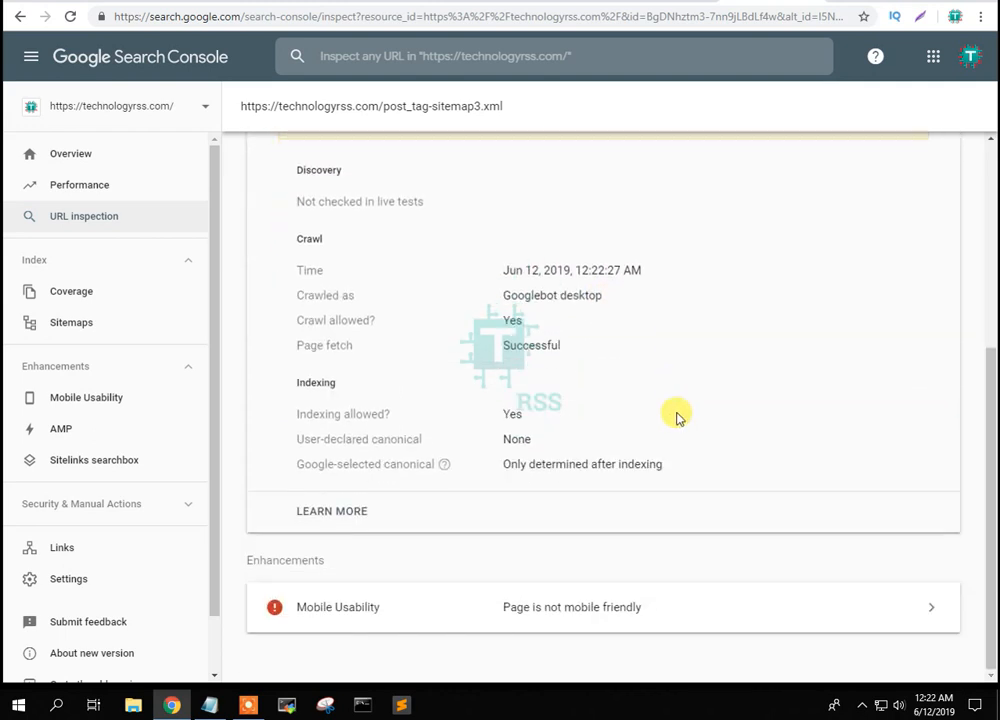
scroll(676, 415, up, 3)
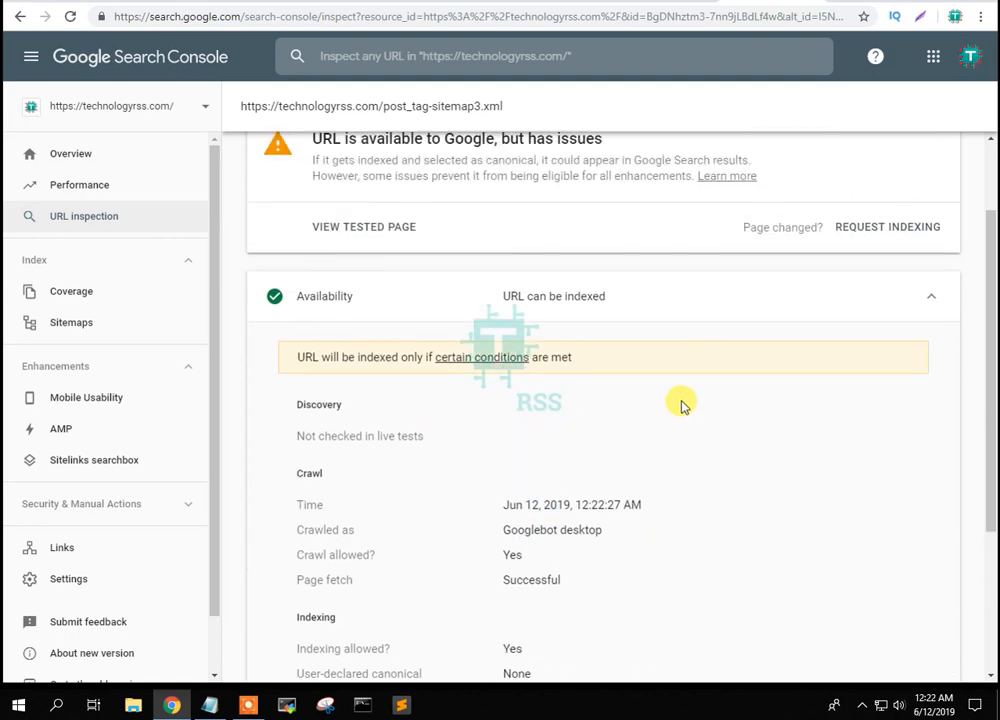
click(679, 305)
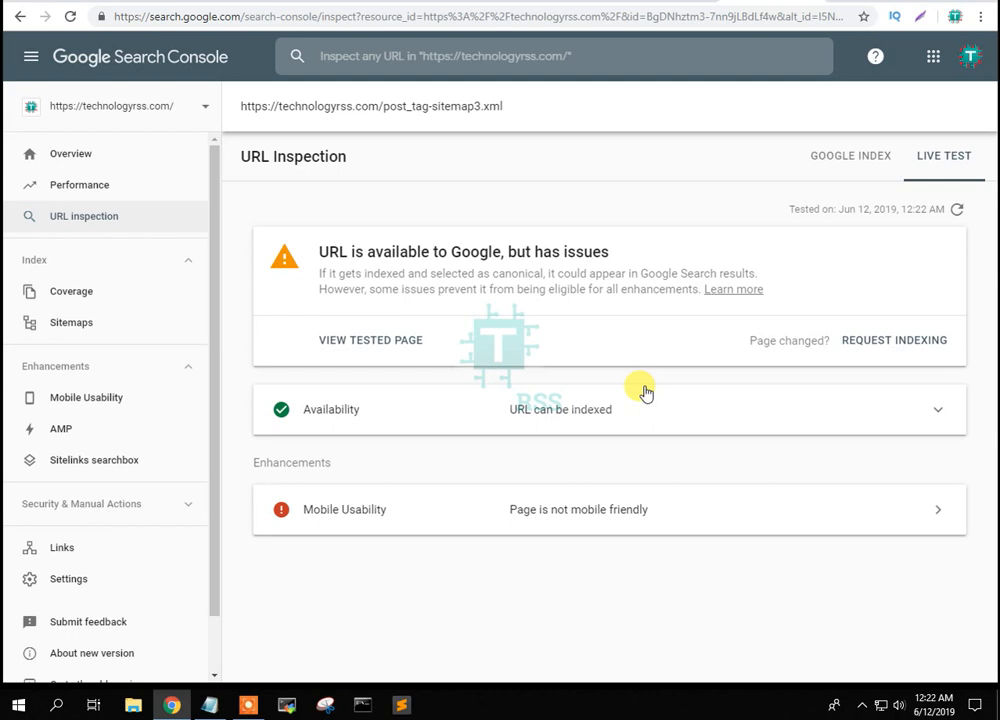
Step: View the tested page of post_tag-sitemap3.xml, checking its rendered screenshot and HTML source
click(365, 345)
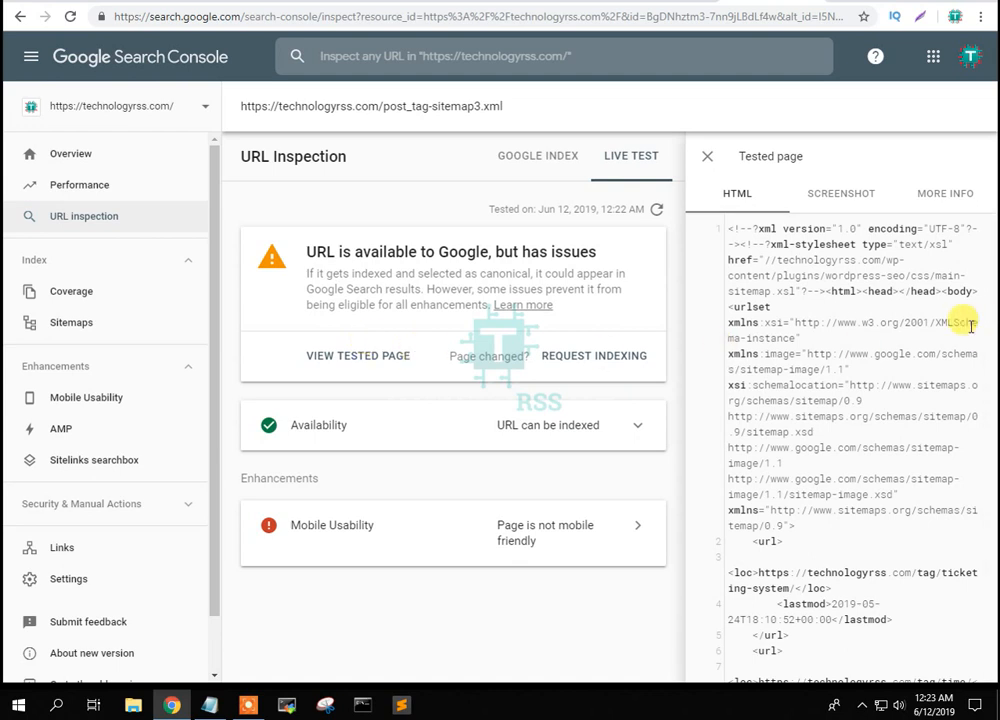
click(858, 198)
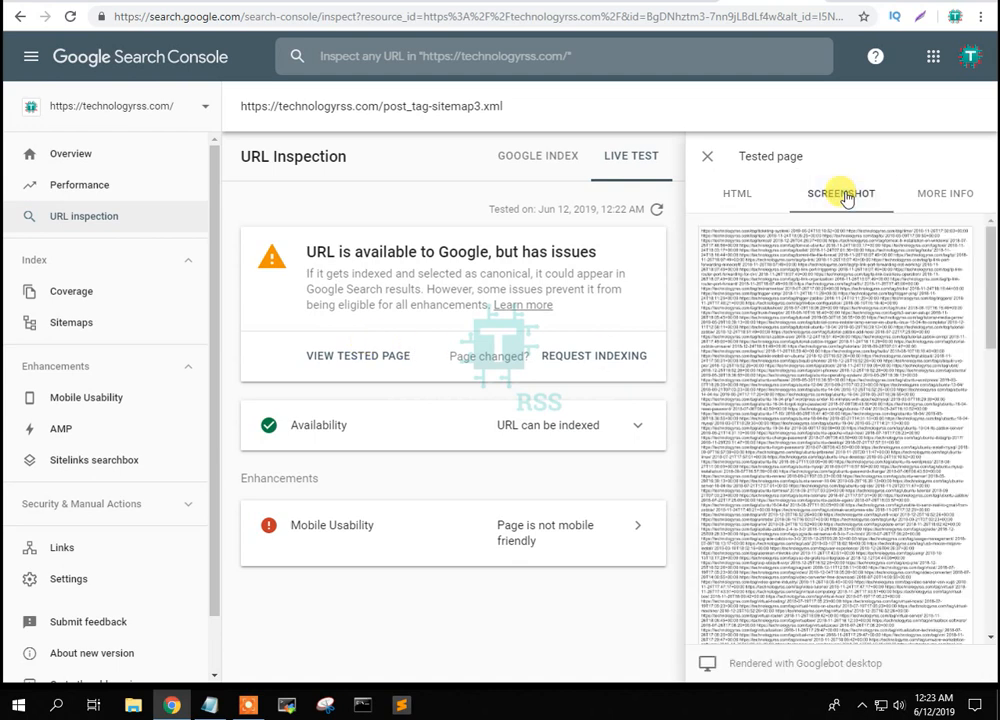
click(750, 199)
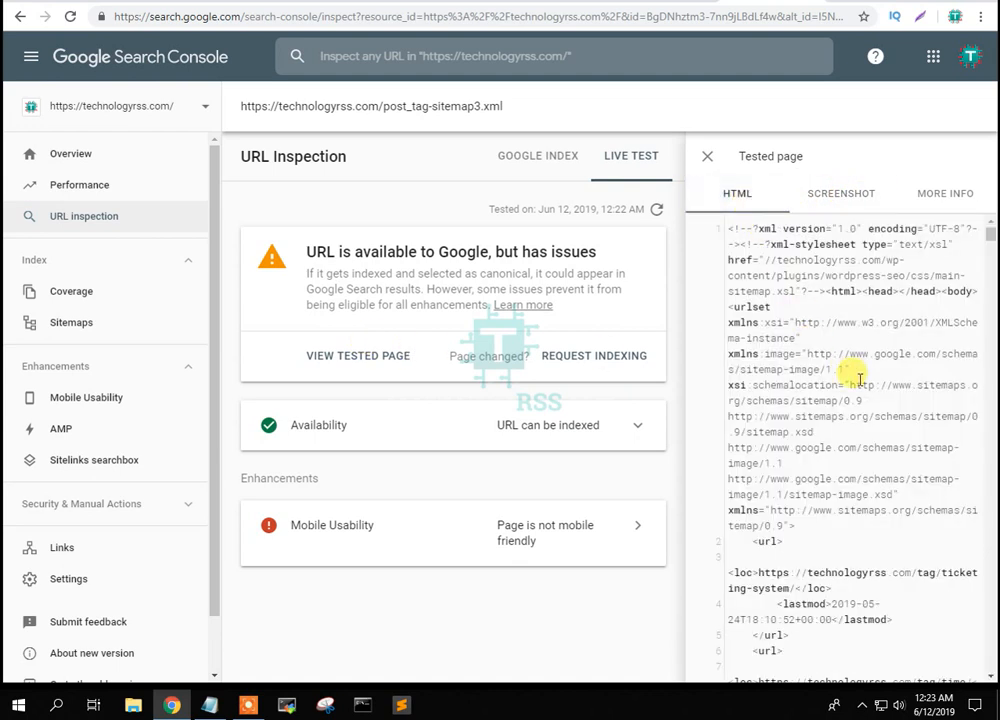
scroll(890, 350, down, 3)
scroll(890, 350, up, 3)
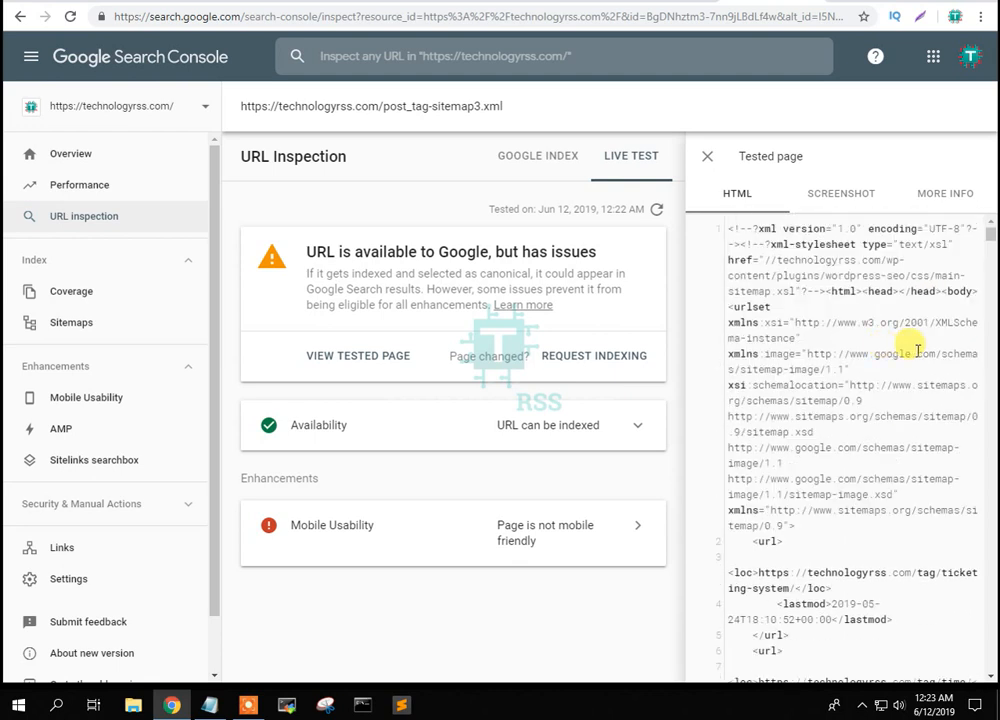
Step: Examine the rest of the HTML source of the tested post_tag-sitemap3.xml page and its HTTP response and resource information
scroll(917, 349, down, 10)
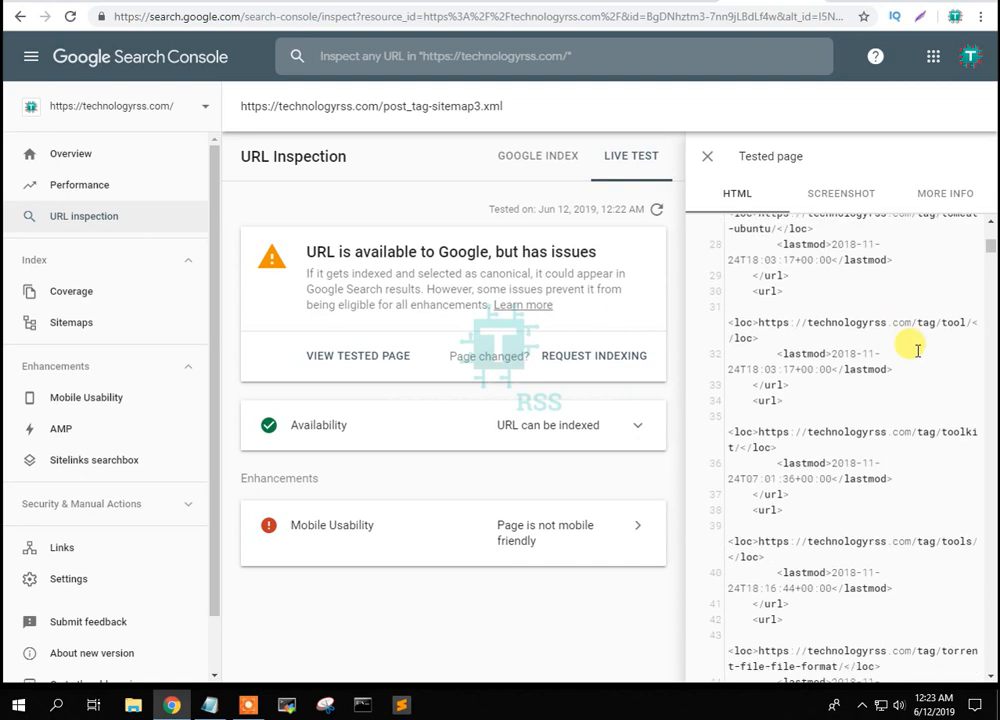
scroll(911, 346, down, 2)
click(953, 201)
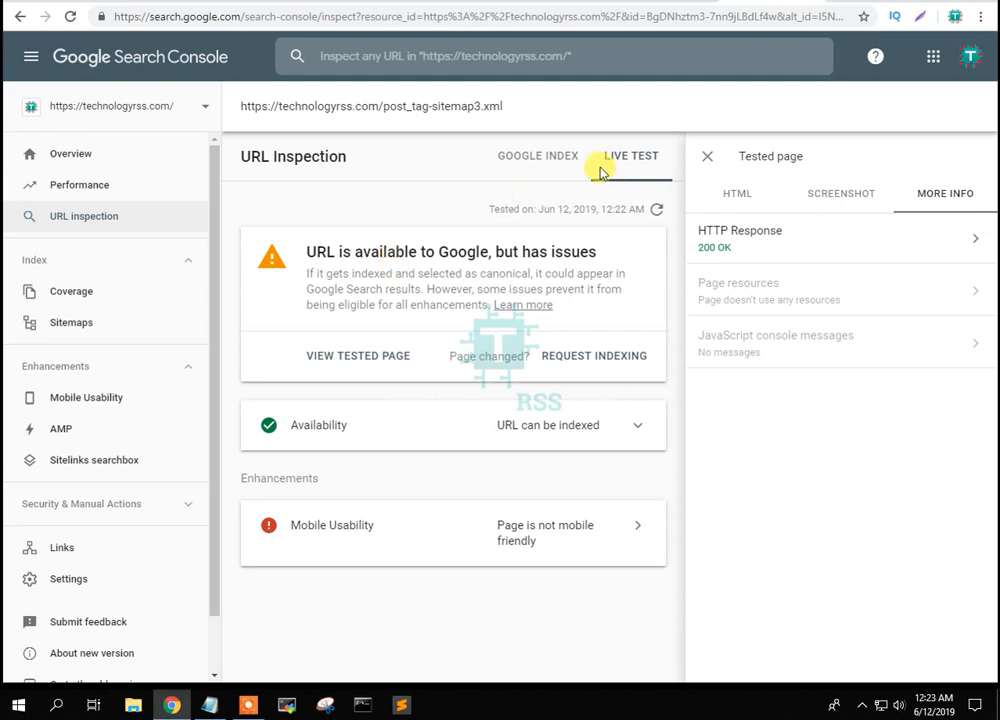
Step: Return to the Google Index result for post_tag-sitemap3.xml, and open the Sitemaps report to review the submitted sitemaps and their statuses
click(537, 157)
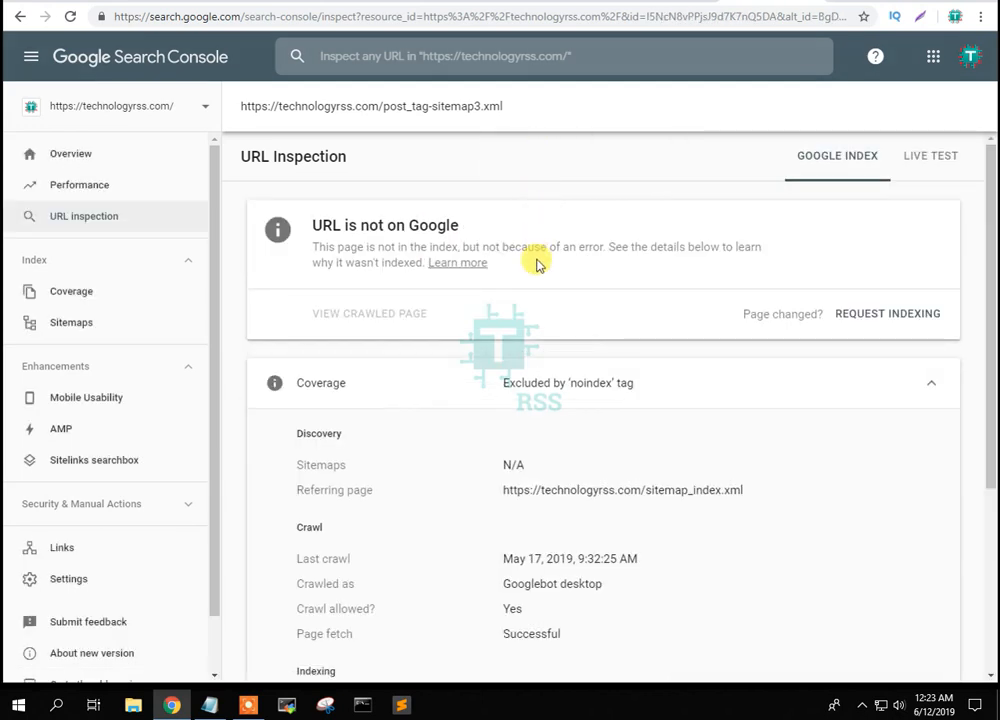
click(73, 322)
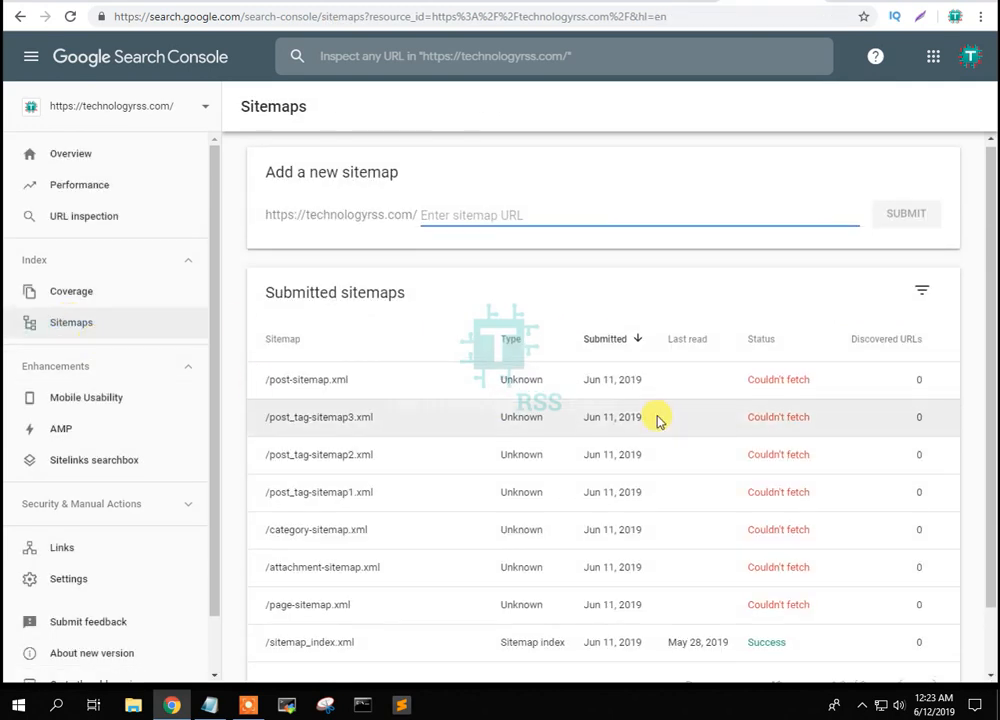
scroll(658, 417, down, 2)
Step: In Notepad, add the note "After 2 or 3 dayes see this is su" below the URL list, rechecking the submitted sitemaps in Search Console partway through
click(210, 706)
click(129, 348)
text(After 2 or 3 dayes see)
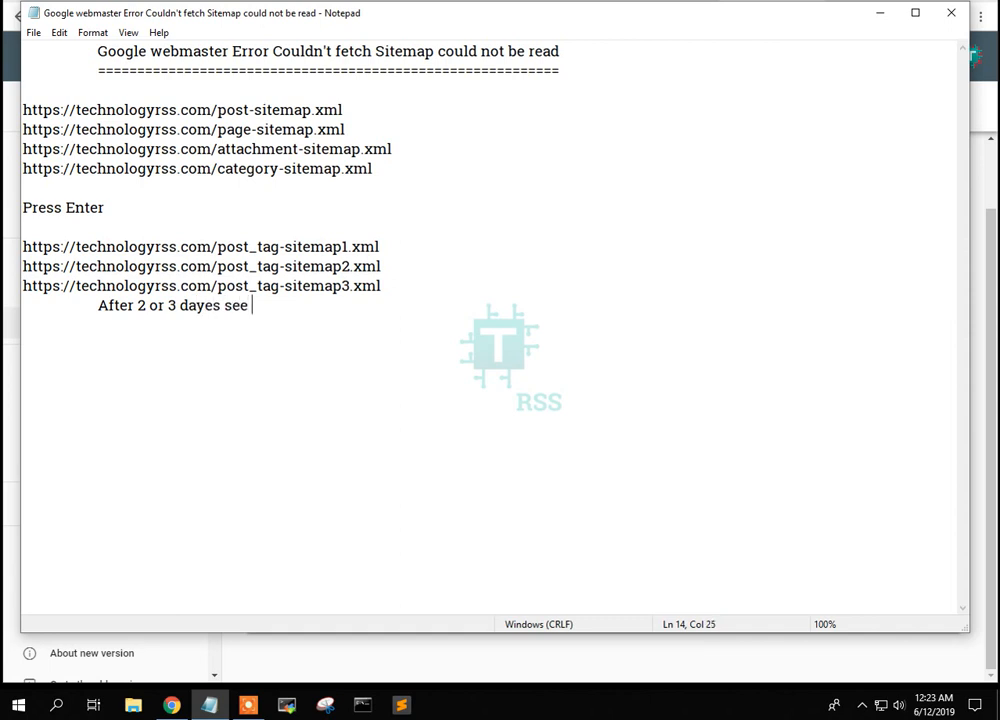
text(th)
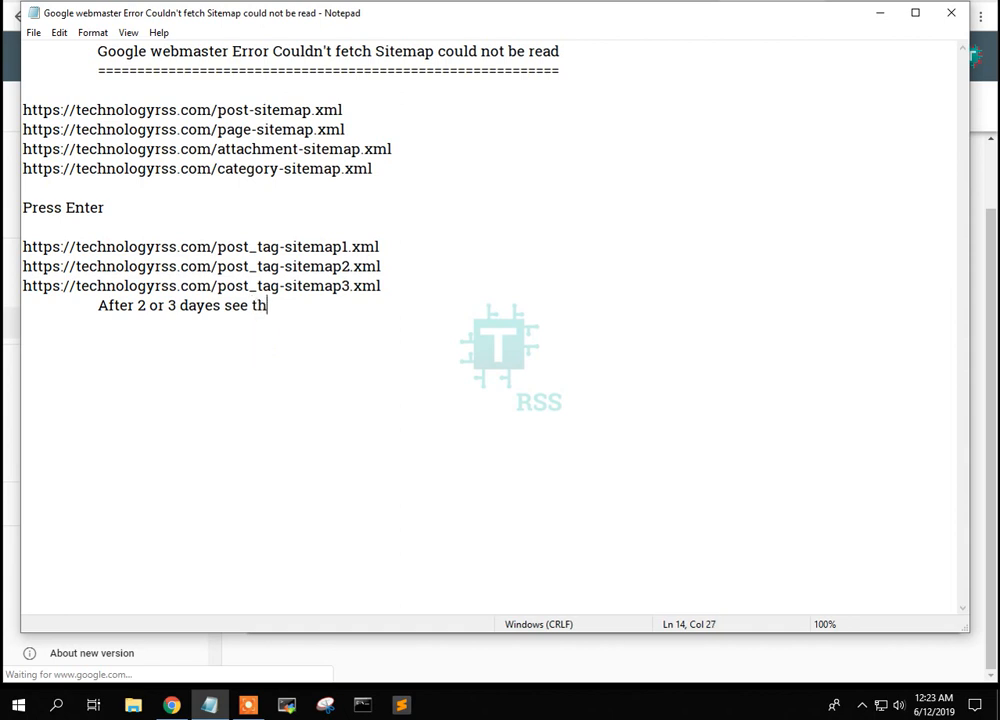
text(is is)
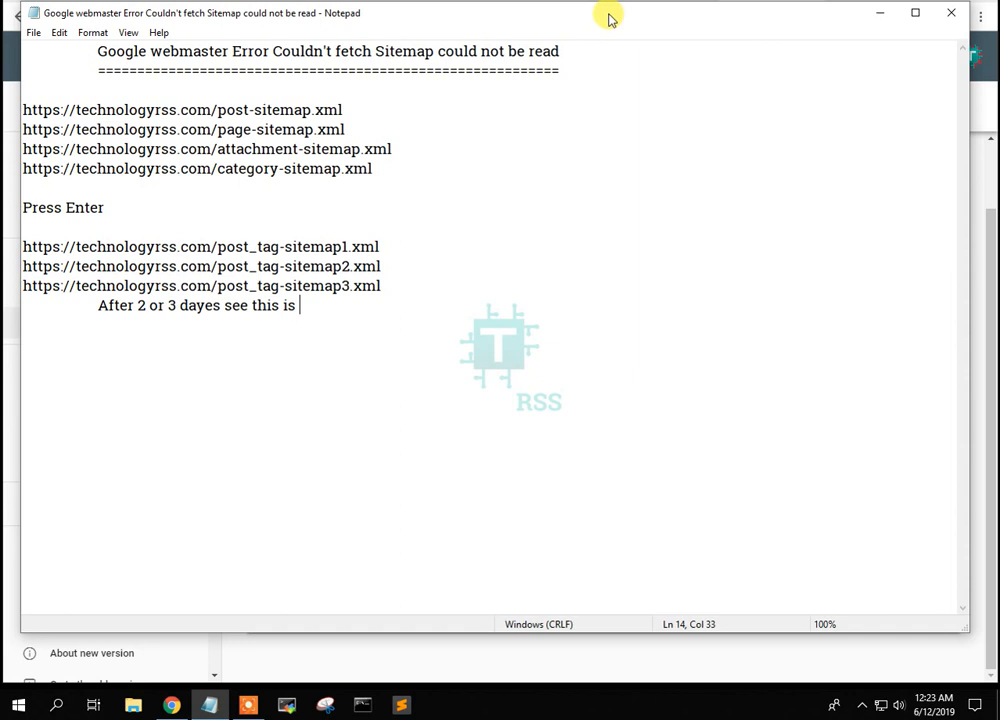
click(878, 13)
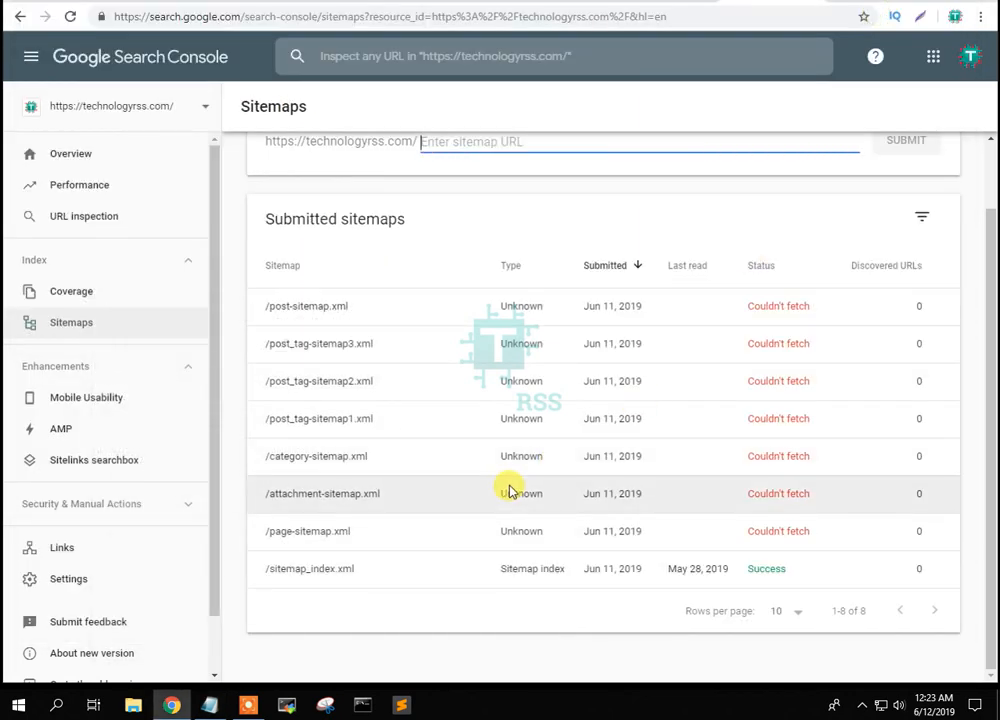
click(209, 705)
text(su)
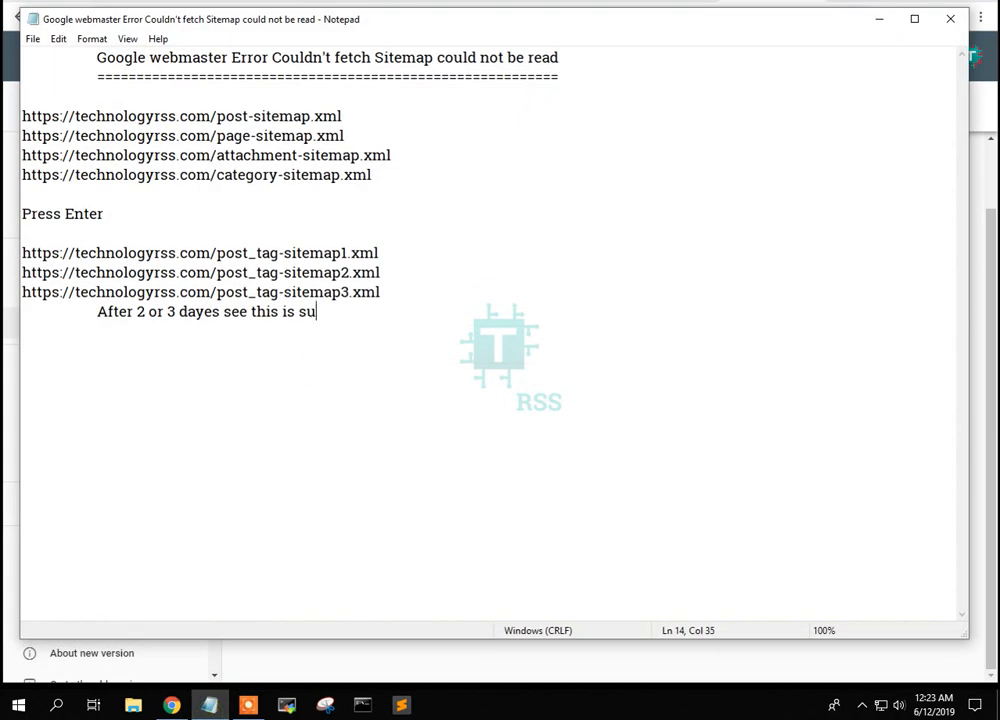